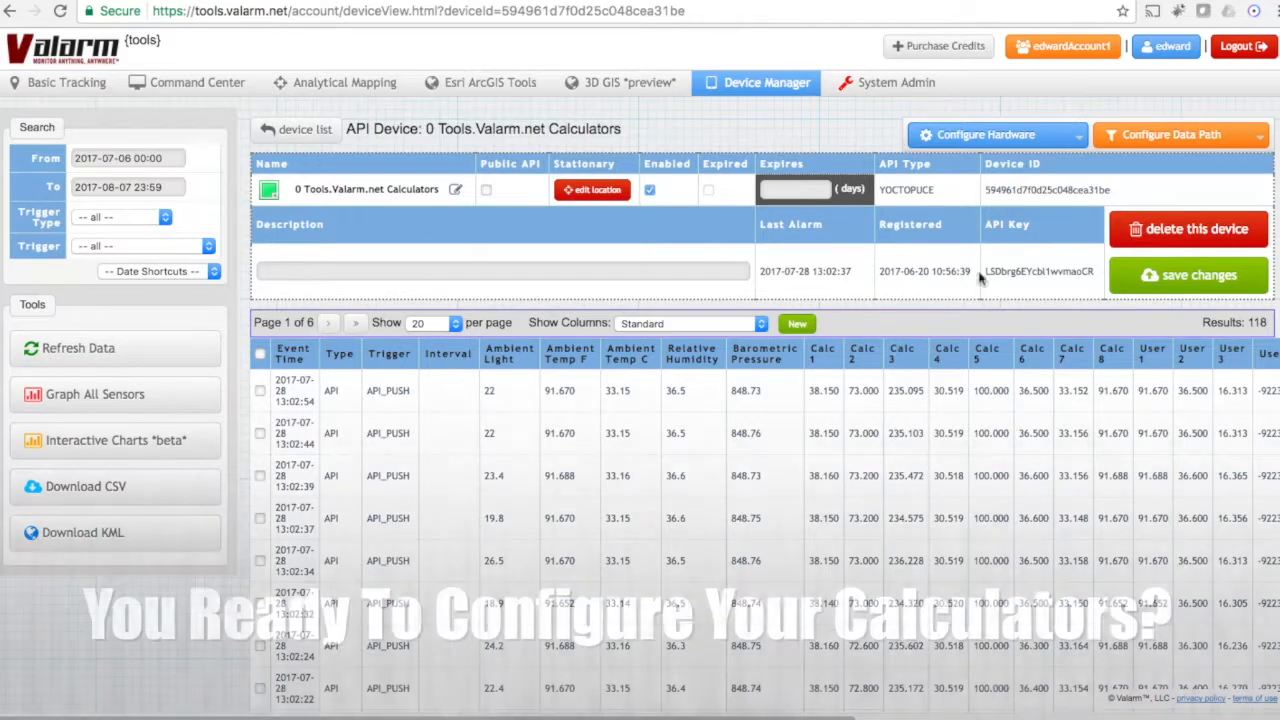
Step: Open the device's Other Calculators configuration and look through the available calculator types
click(1176, 134)
click(1176, 137)
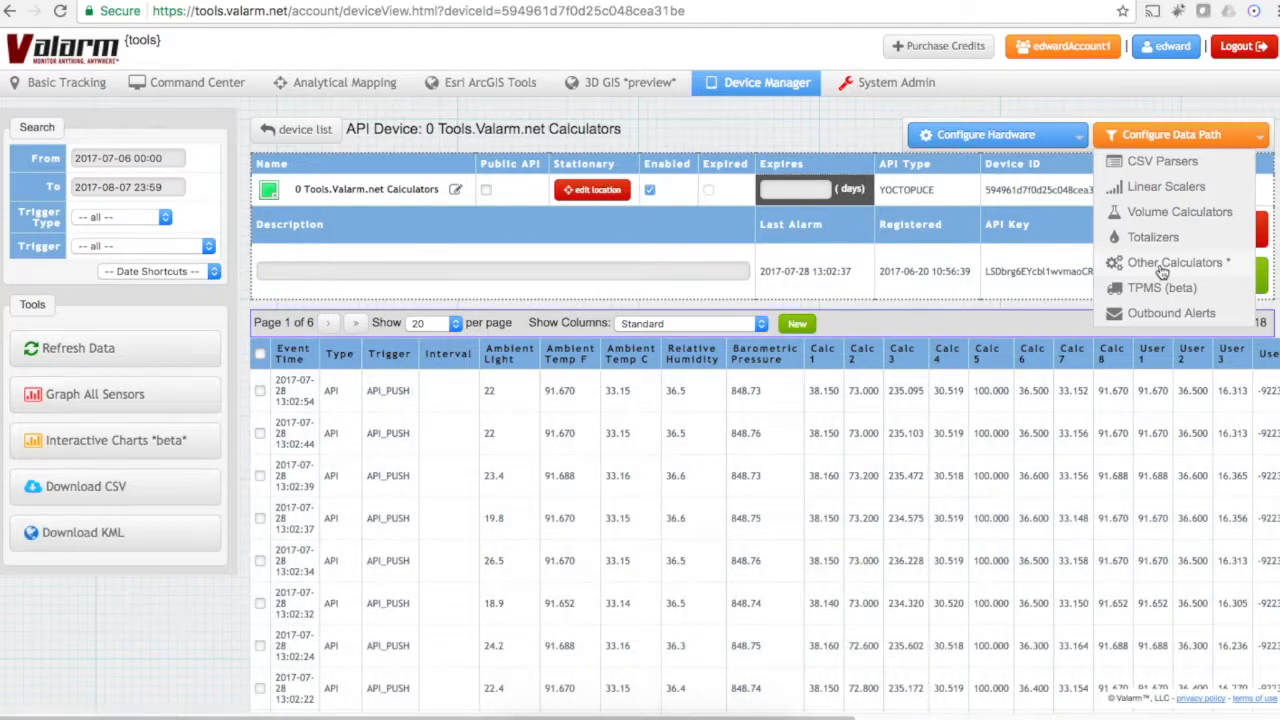
click(1160, 266)
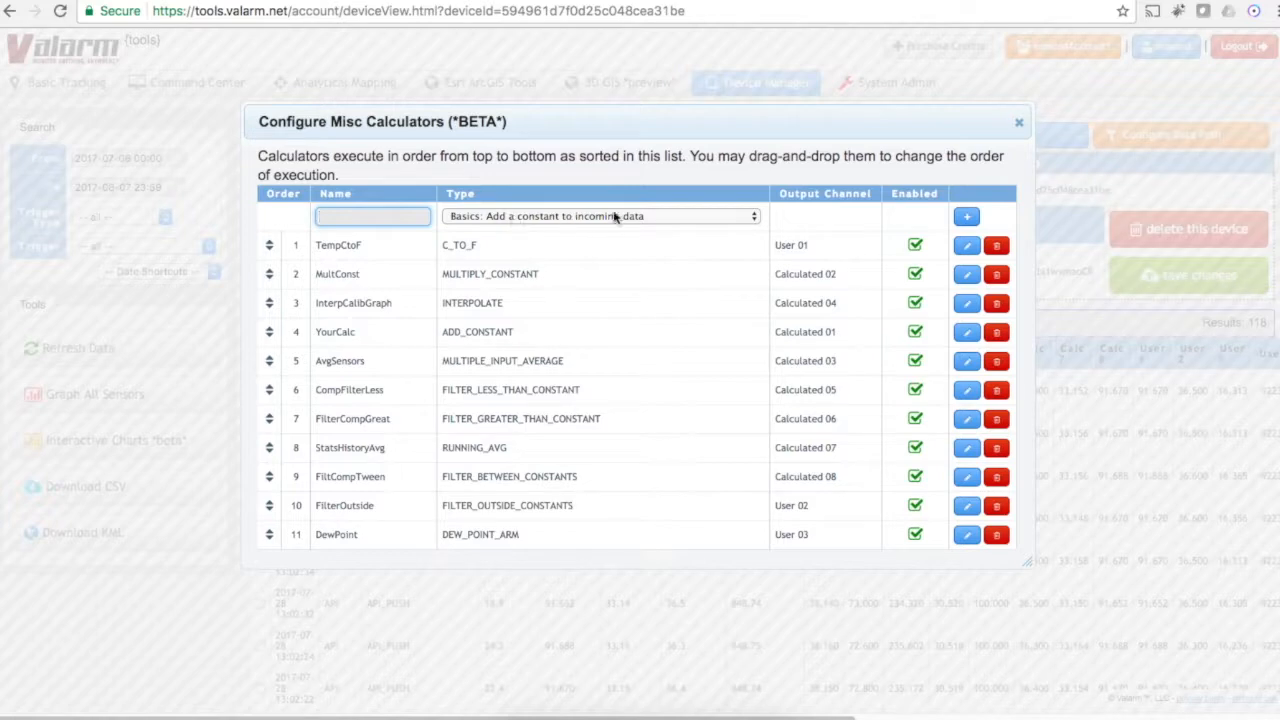
click(649, 217)
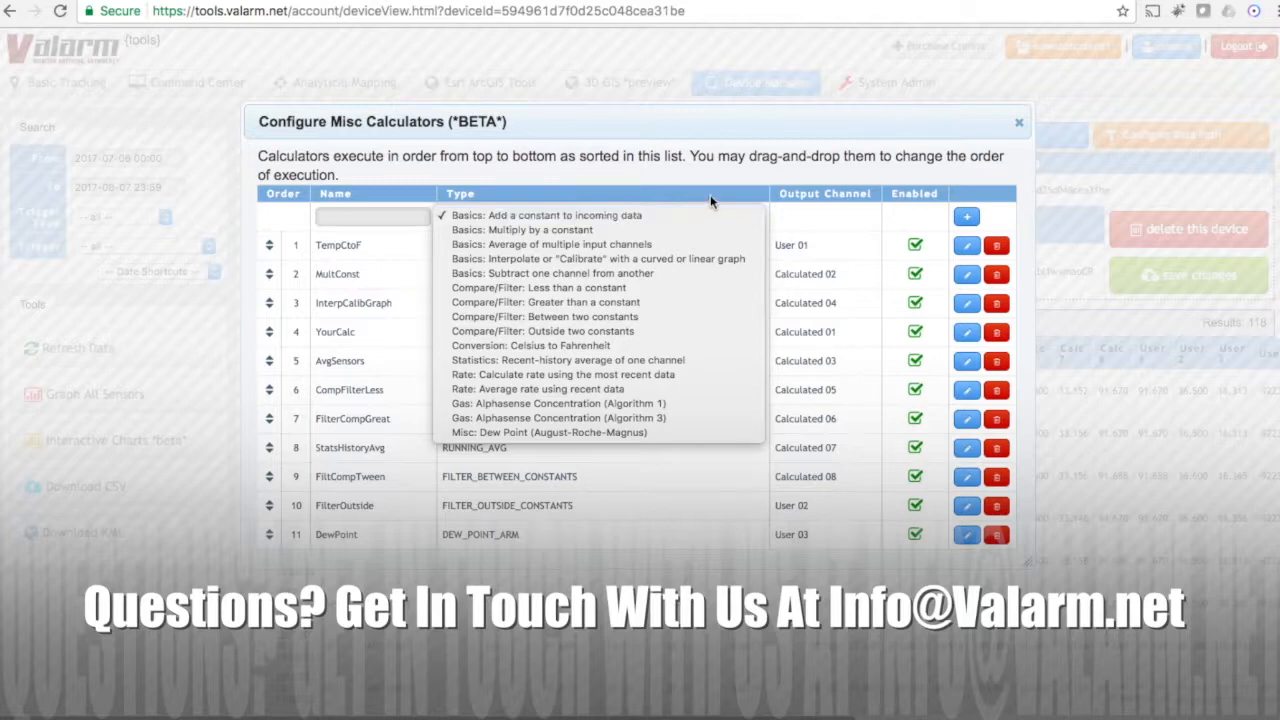
click(713, 162)
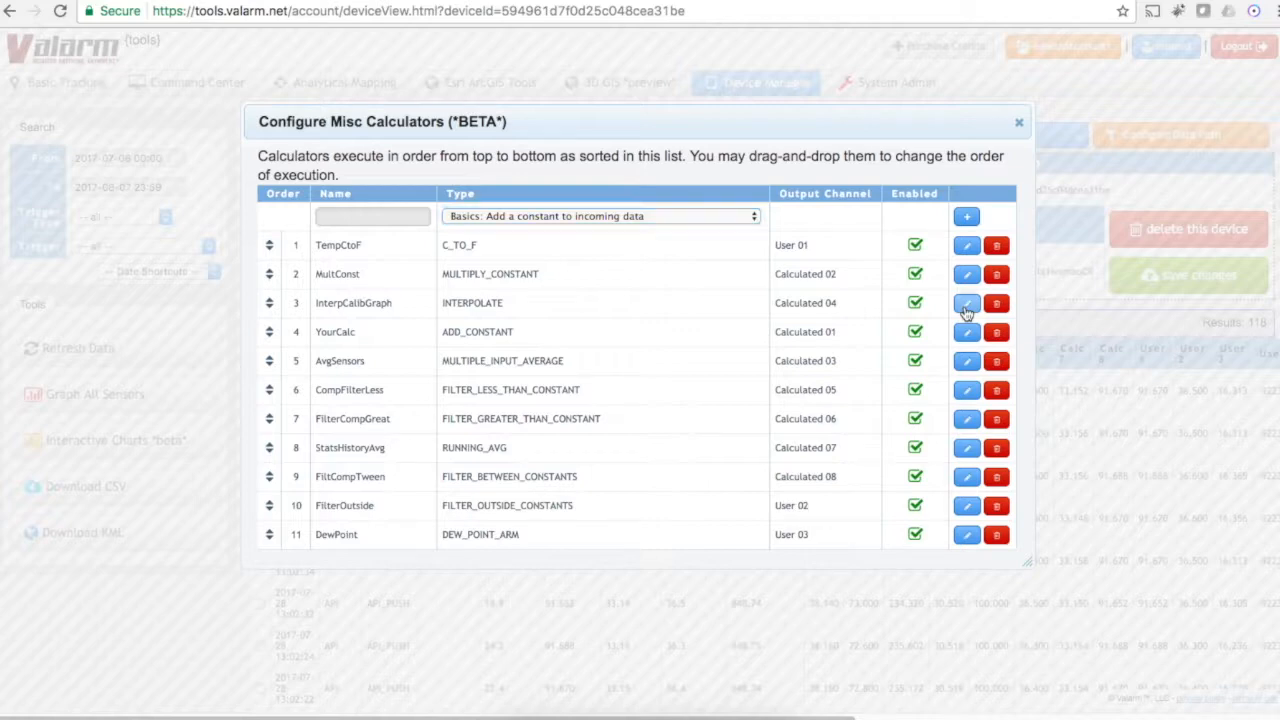
Step: Open the InterpCalibGraph calculator and check its output and input channel choices, keeping Calculated 04 and Ambient Temp
click(966, 303)
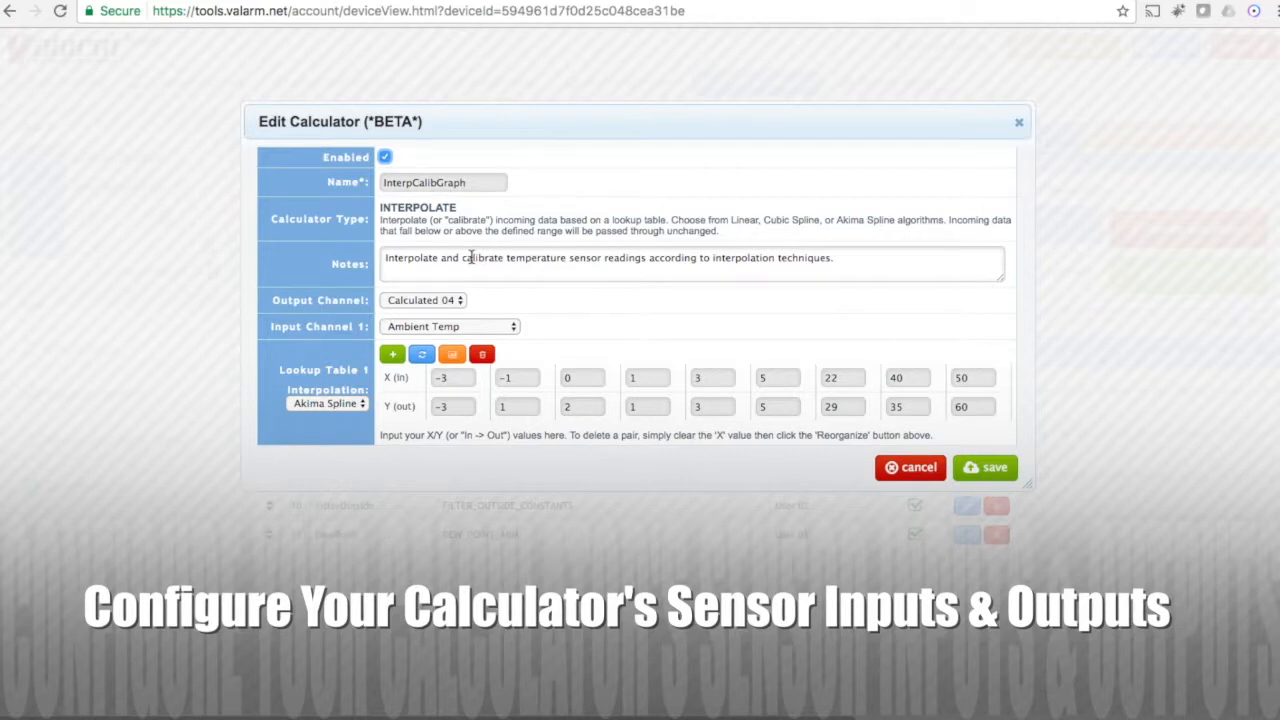
click(450, 308)
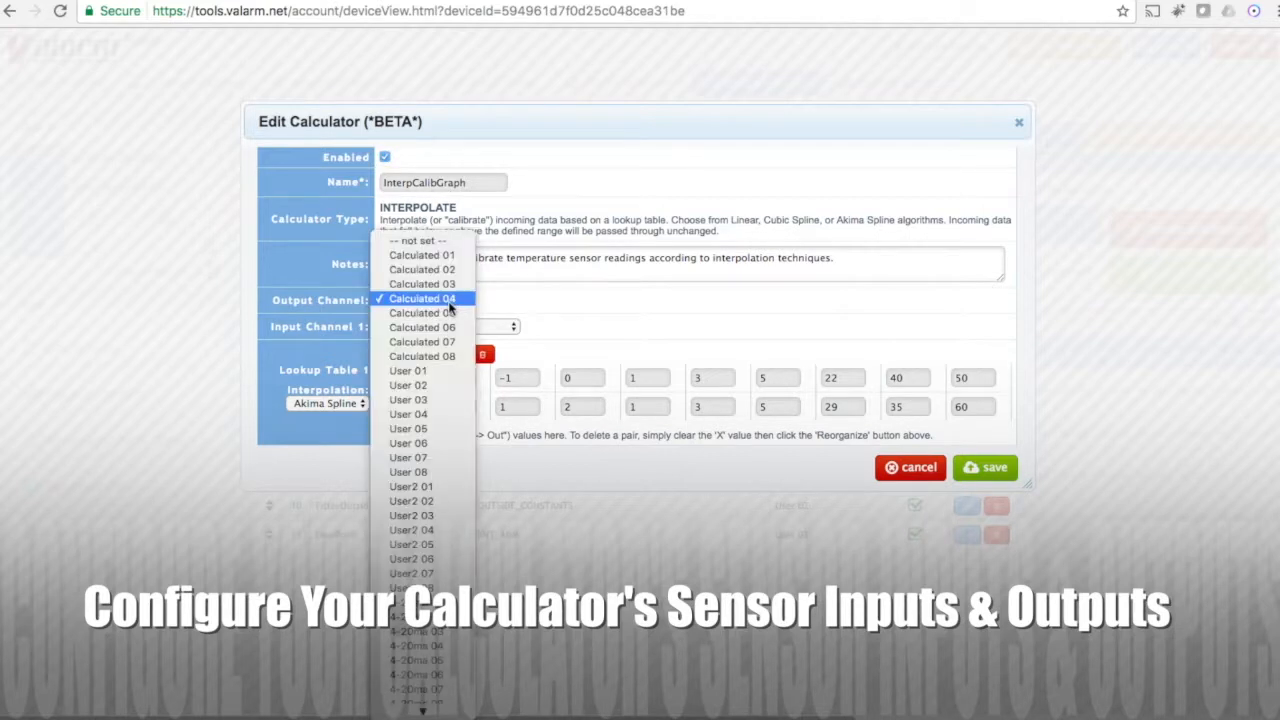
click(449, 304)
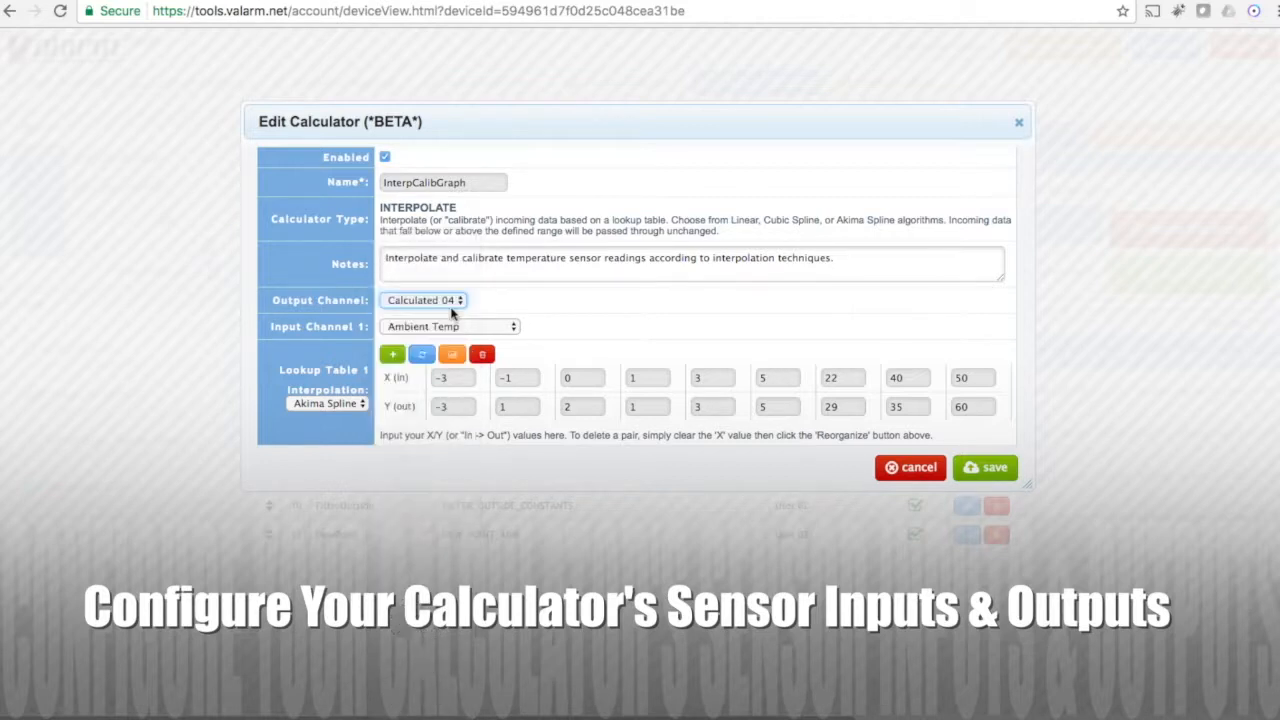
click(470, 330)
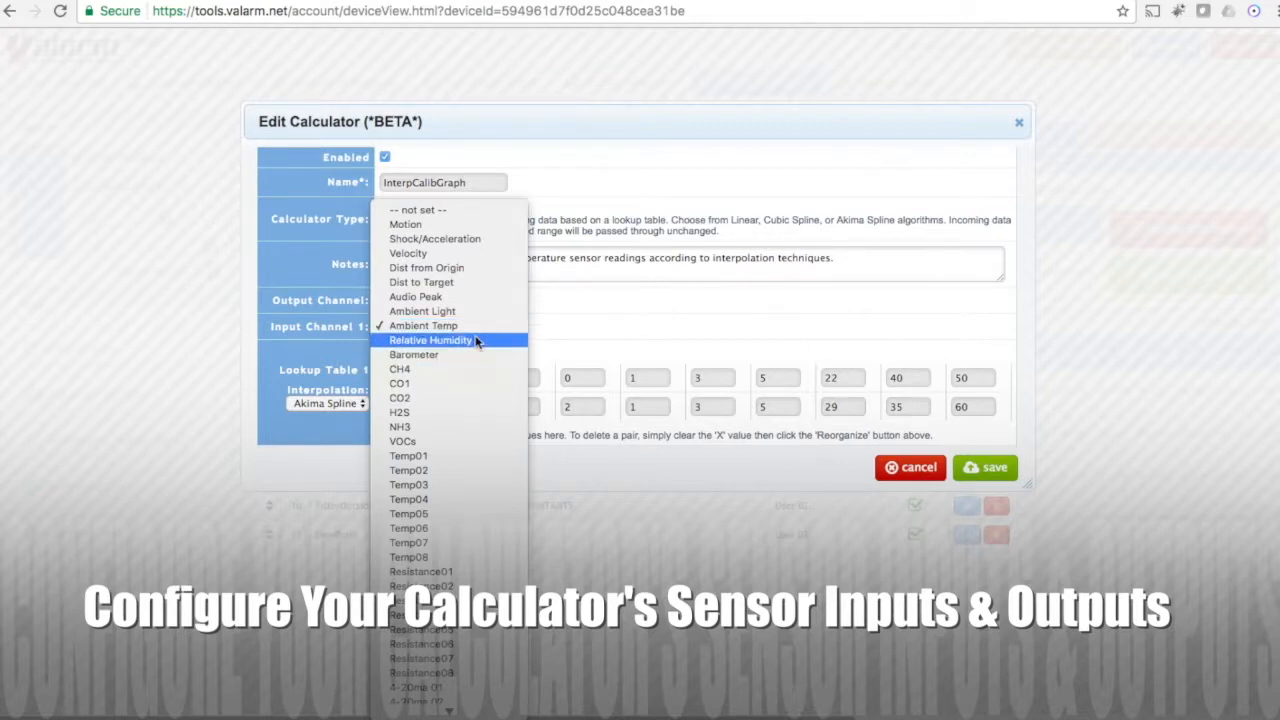
key(Up)
key(Return)
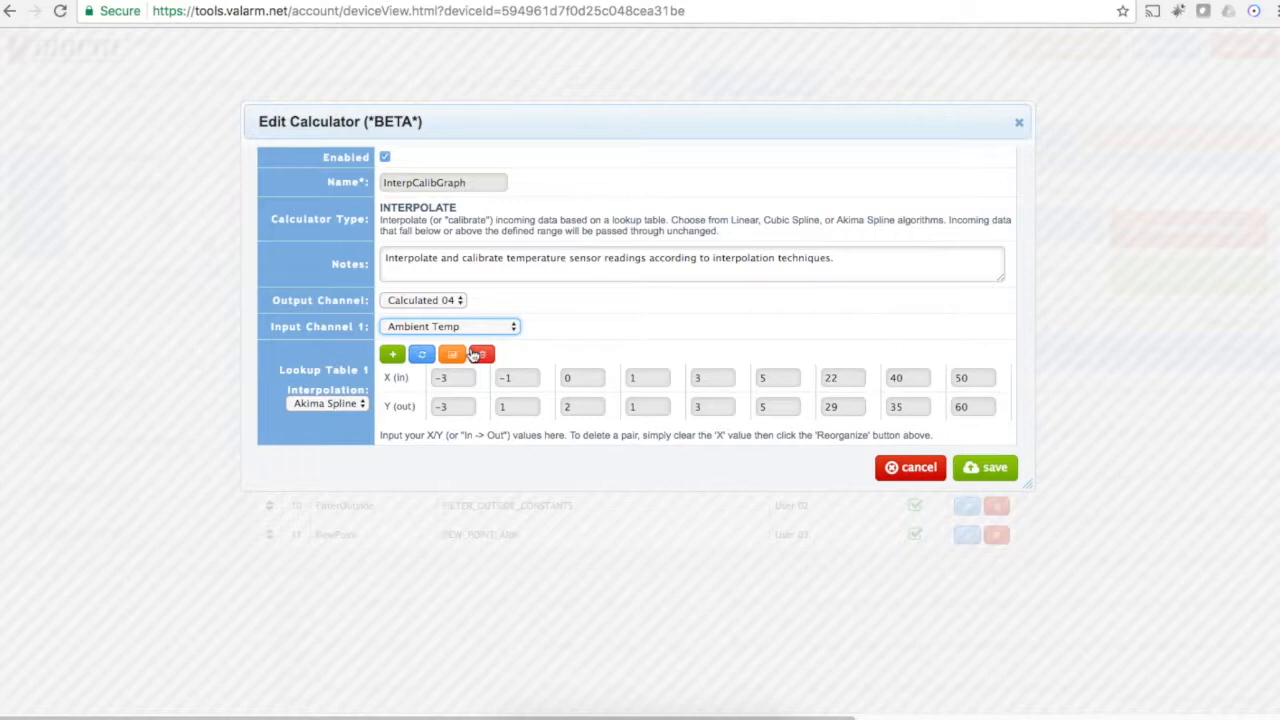
Step: Examine the X and Y calibration points in the InterpCalibGraph lookup table without changing them
click(462, 378)
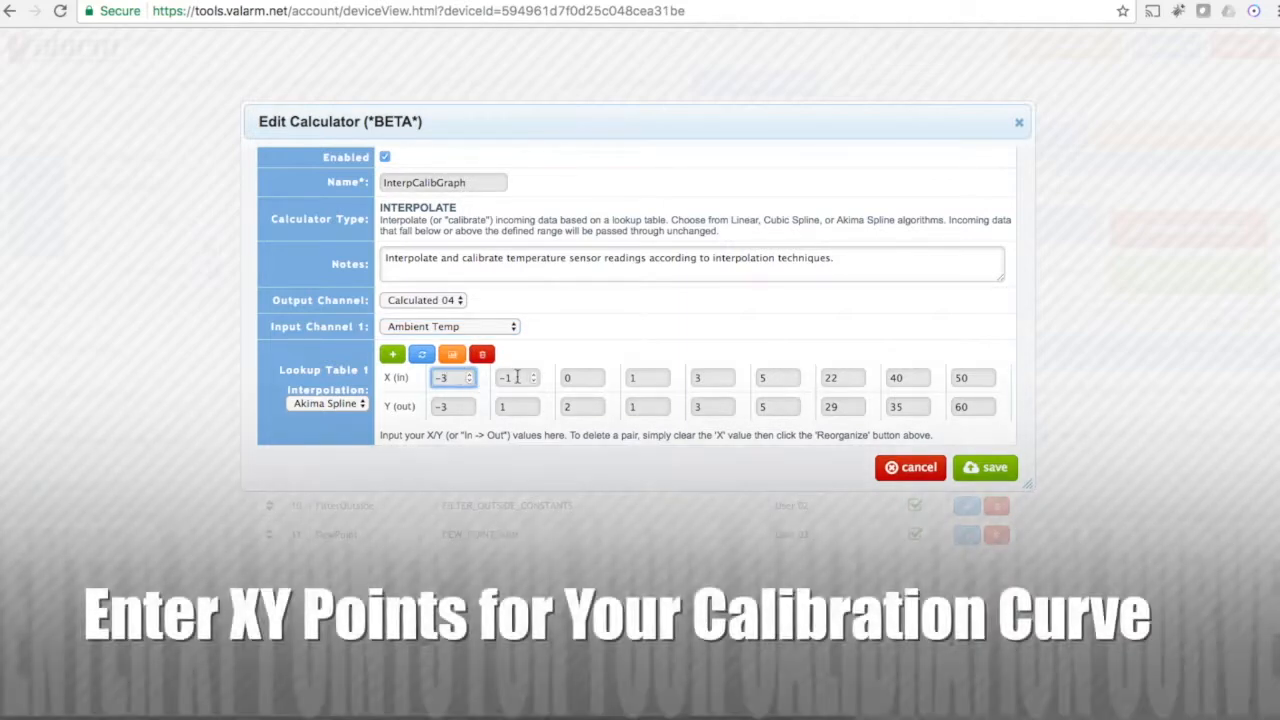
click(519, 377)
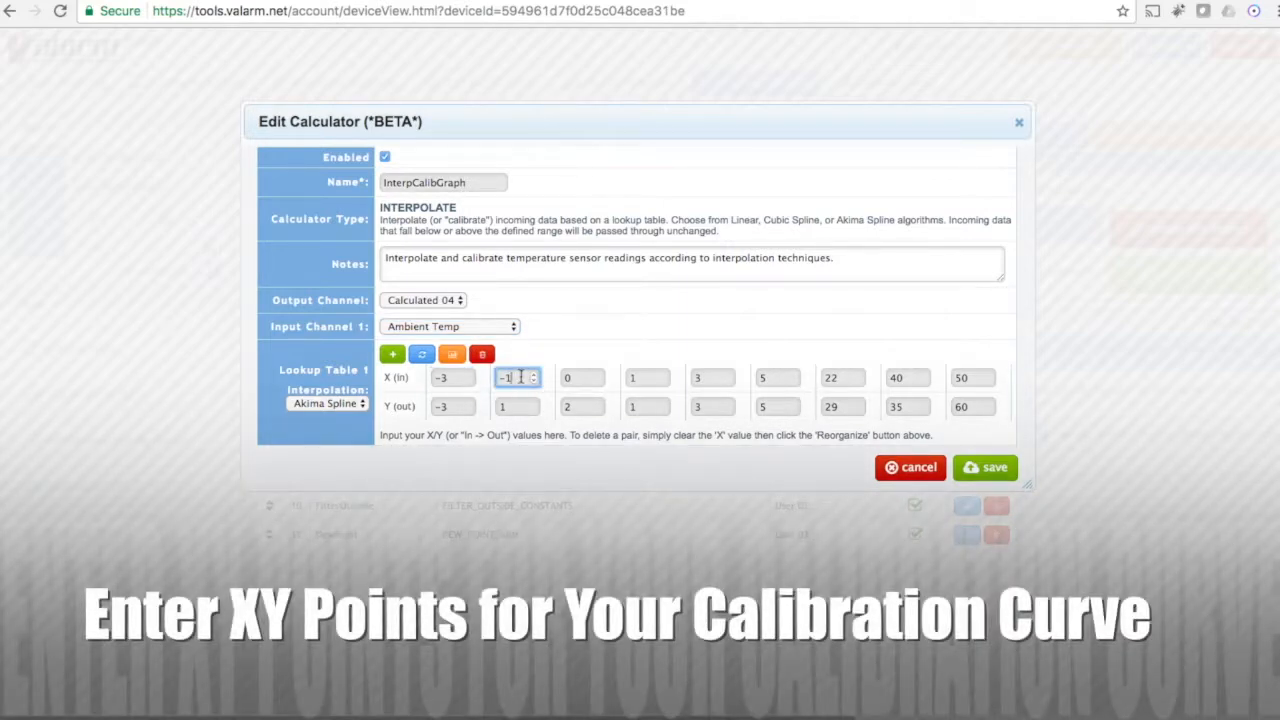
click(574, 404)
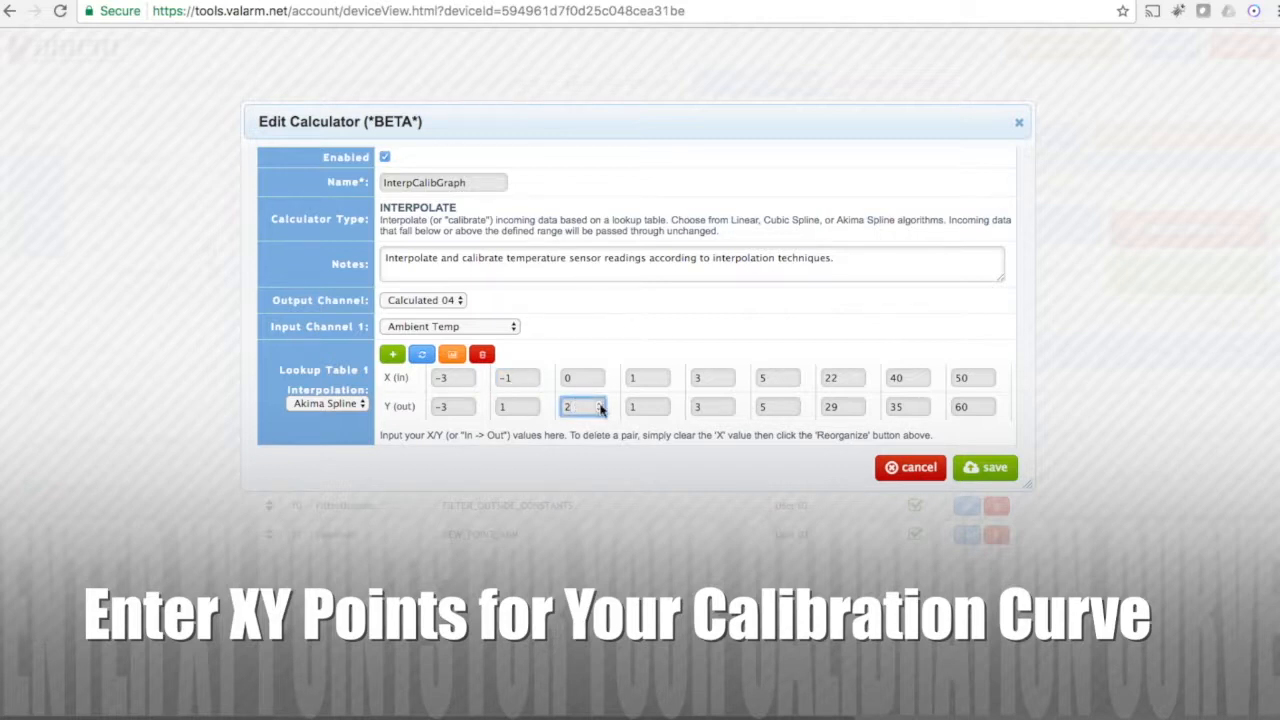
click(982, 381)
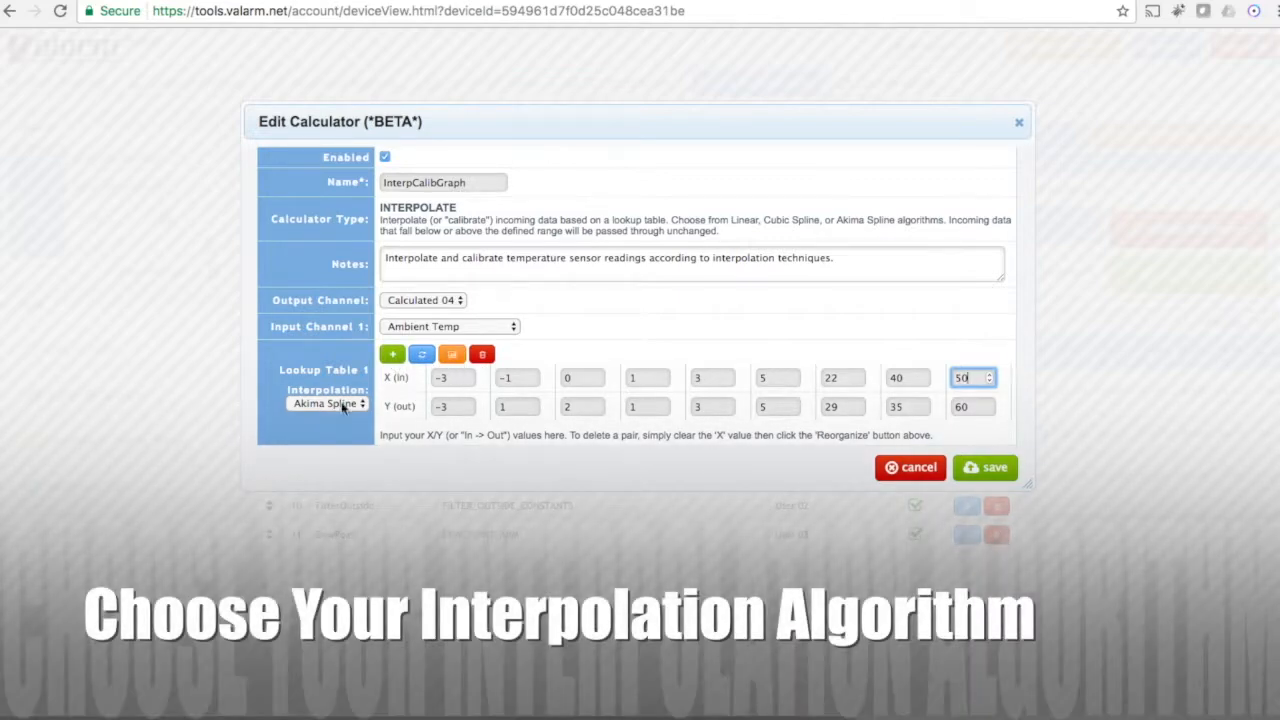
Step: Keep Akima Spline as the interpolation algorithm, view the lookup table's curve, and close the calculator without saving
click(342, 407)
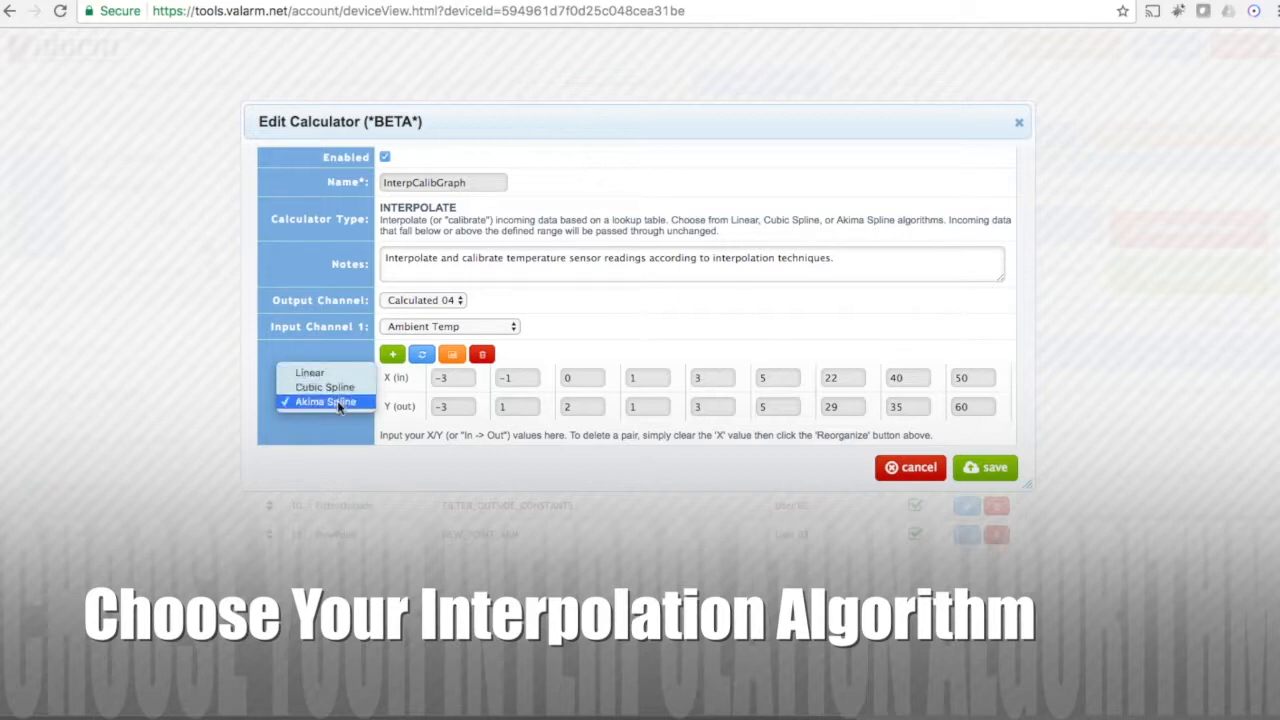
click(341, 403)
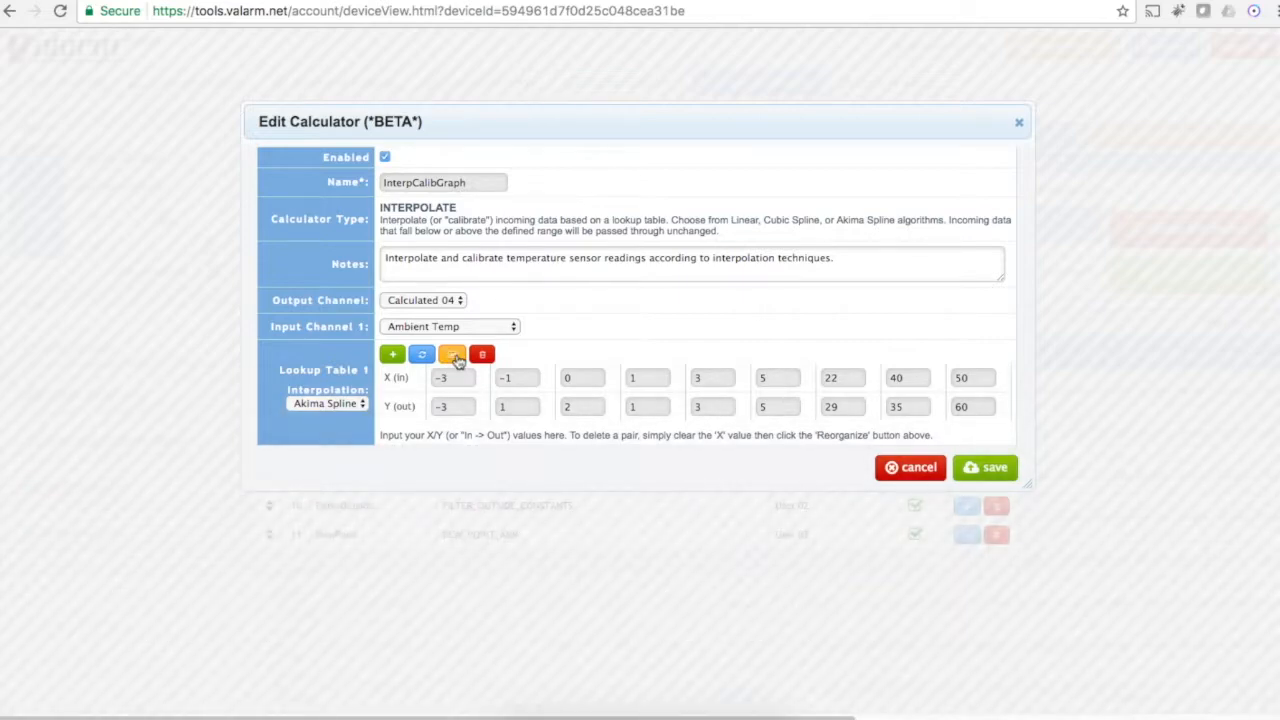
click(453, 356)
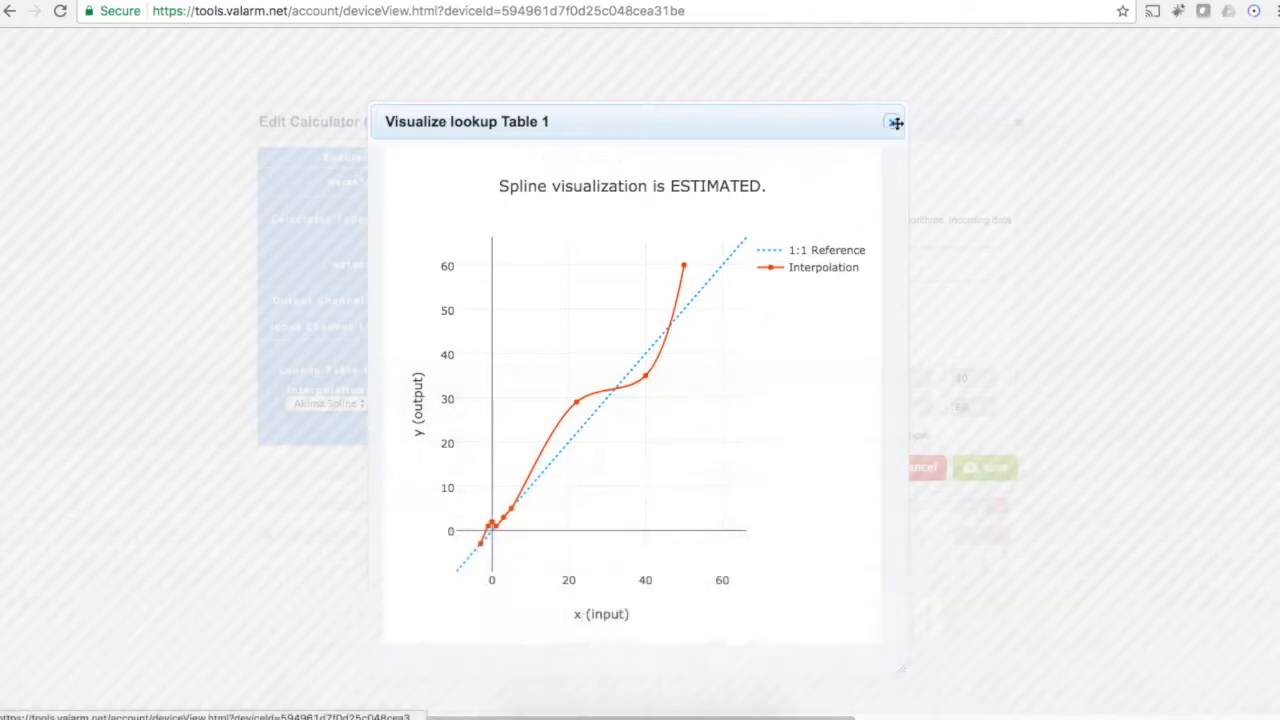
click(893, 121)
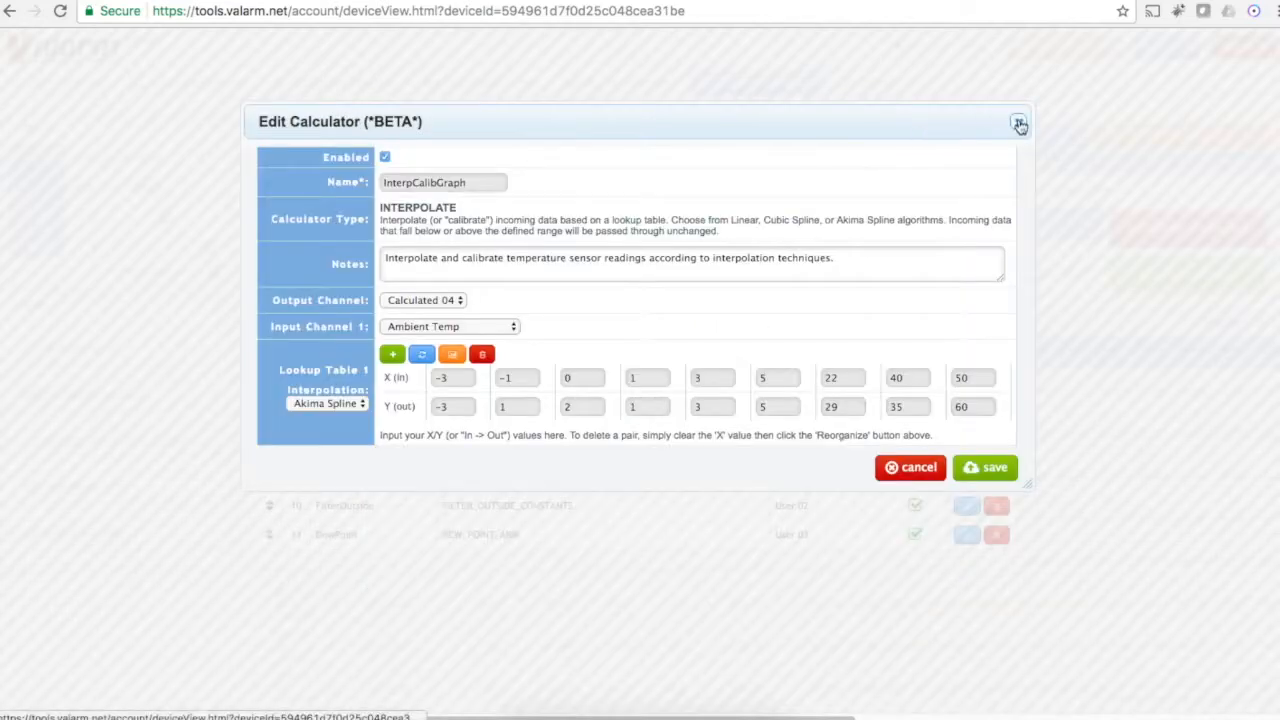
click(1019, 122)
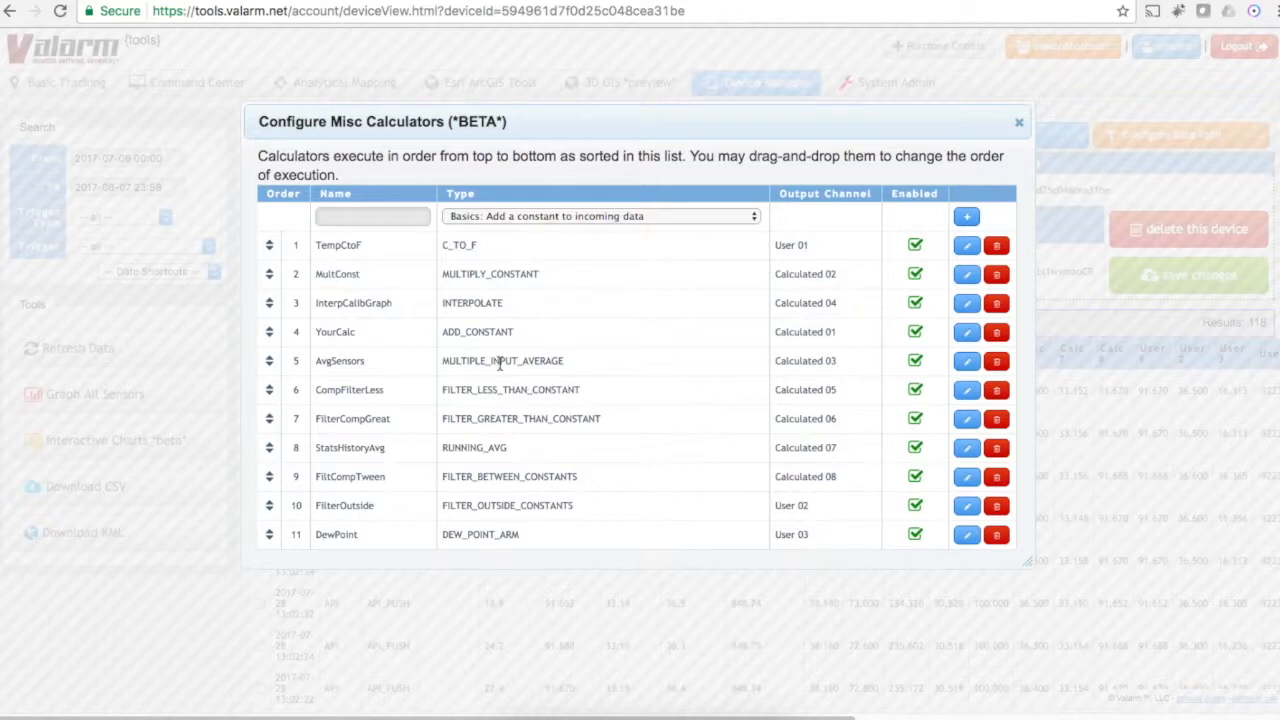
Step: Review the AvgSensors calculator's input channels and the FiltCompTween calculator's settings, closing each without changes
click(964, 362)
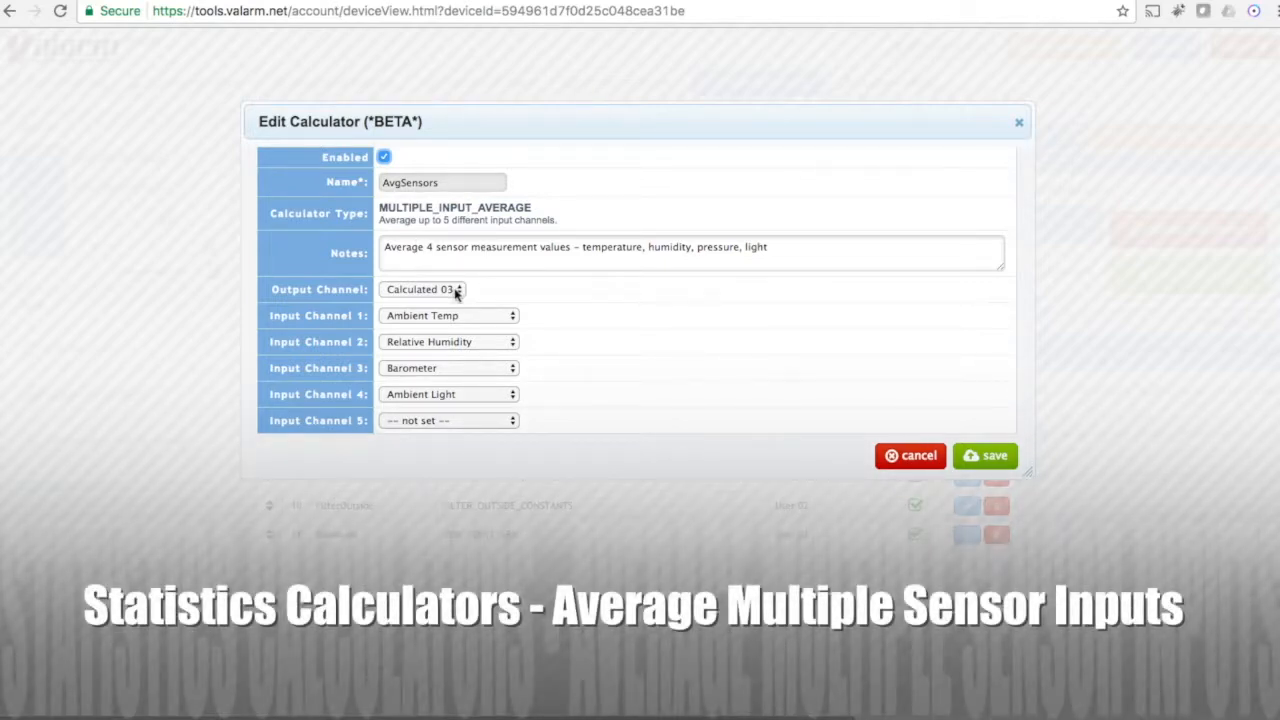
click(460, 341)
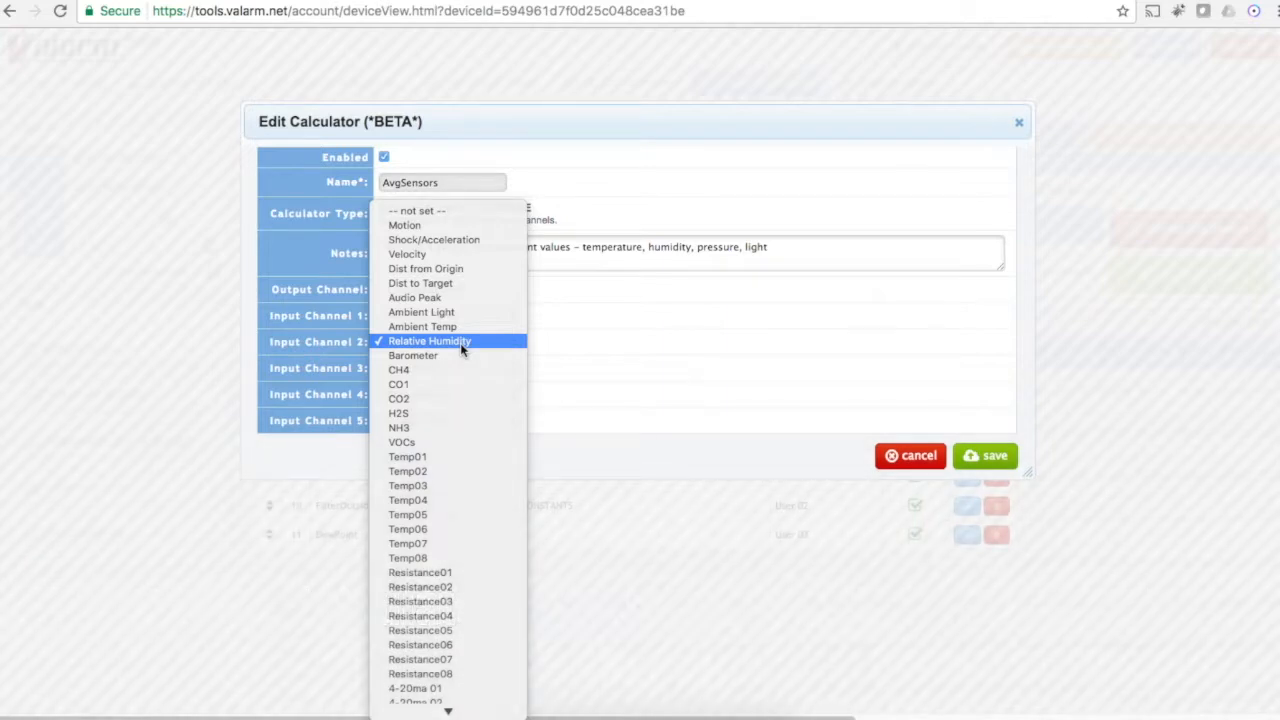
click(460, 341)
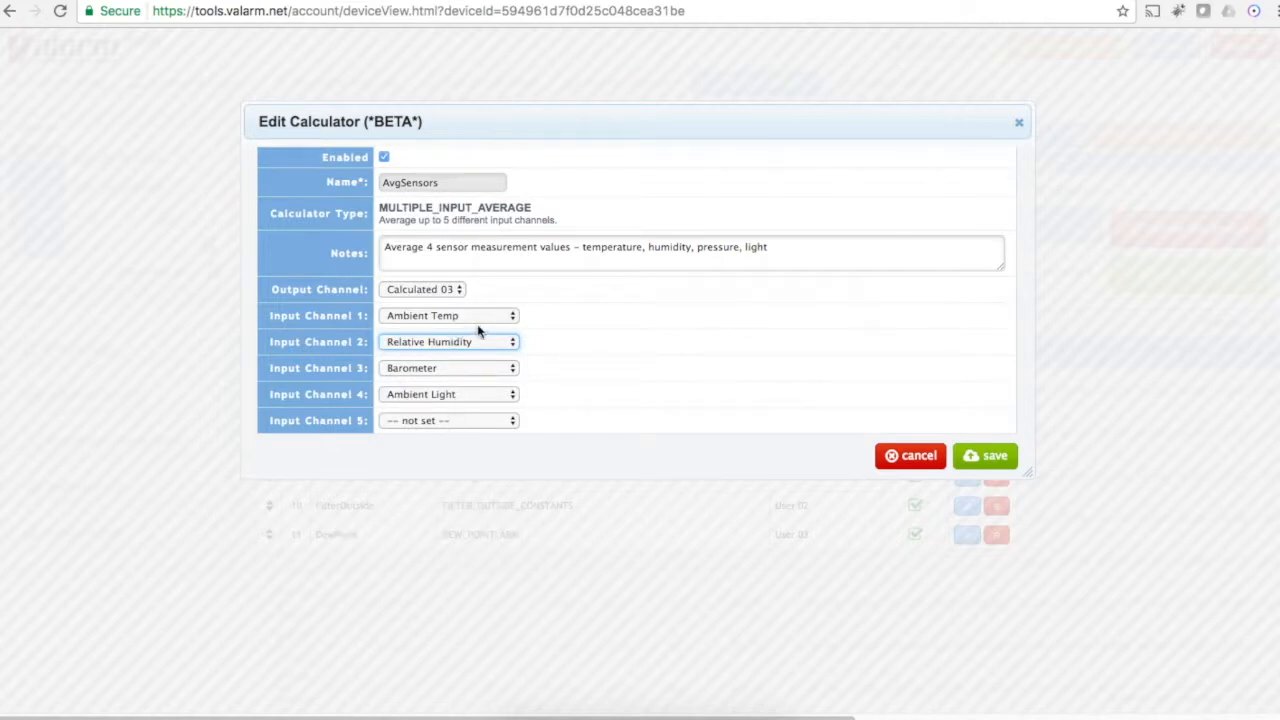
click(1020, 117)
click(962, 478)
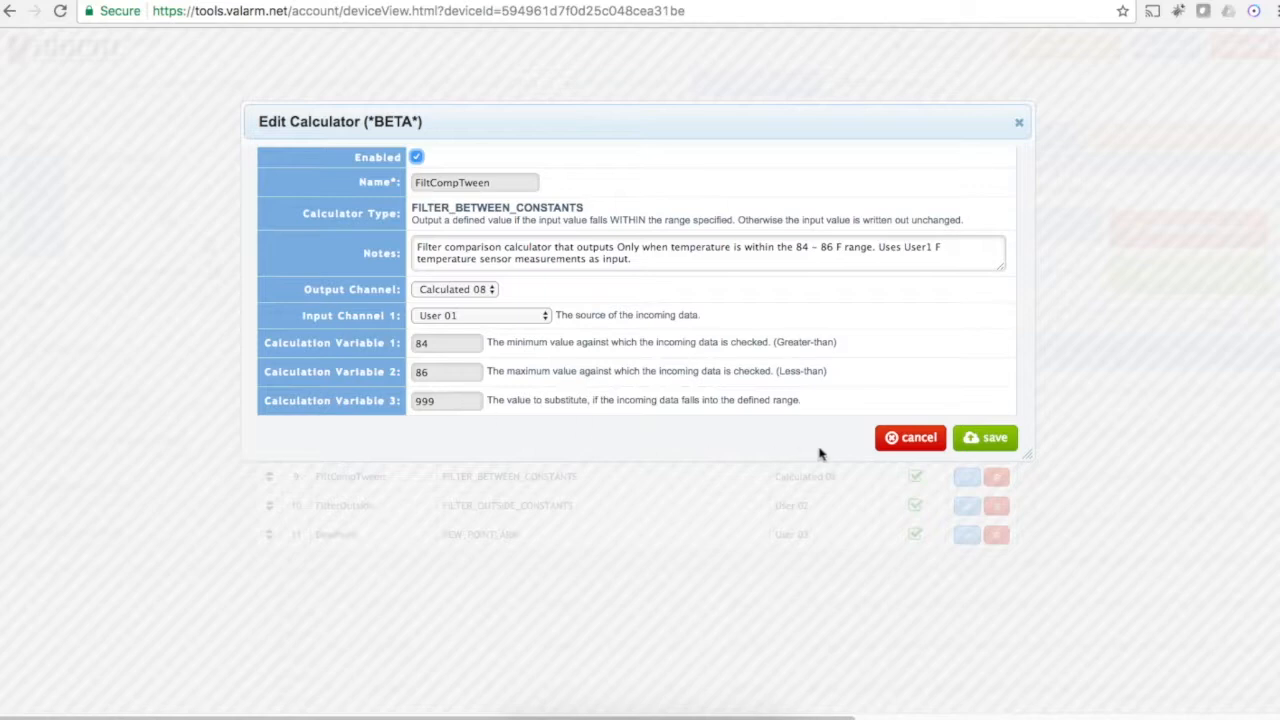
click(1019, 123)
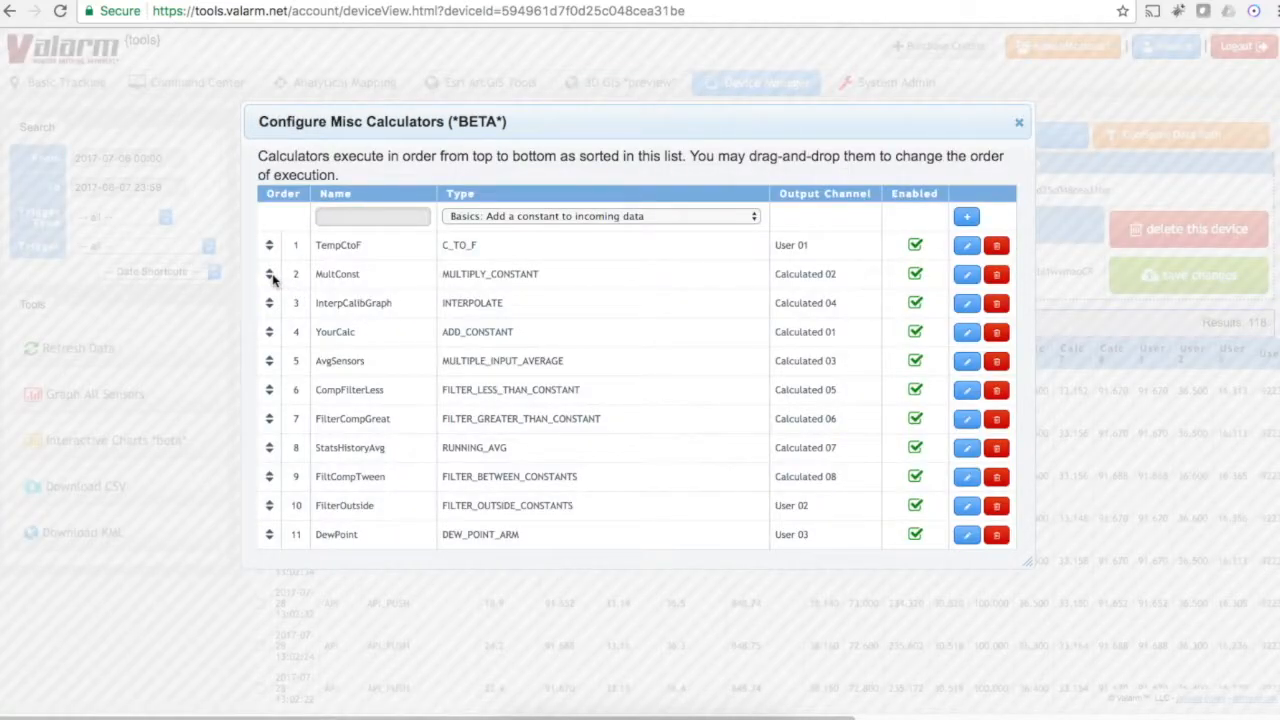
Step: Move MultConst below InterpCalibGraph and FilterOutside above StatsHistoryAvg, save the execution order, and close the calculator configuration
drag(270, 279, 271, 312)
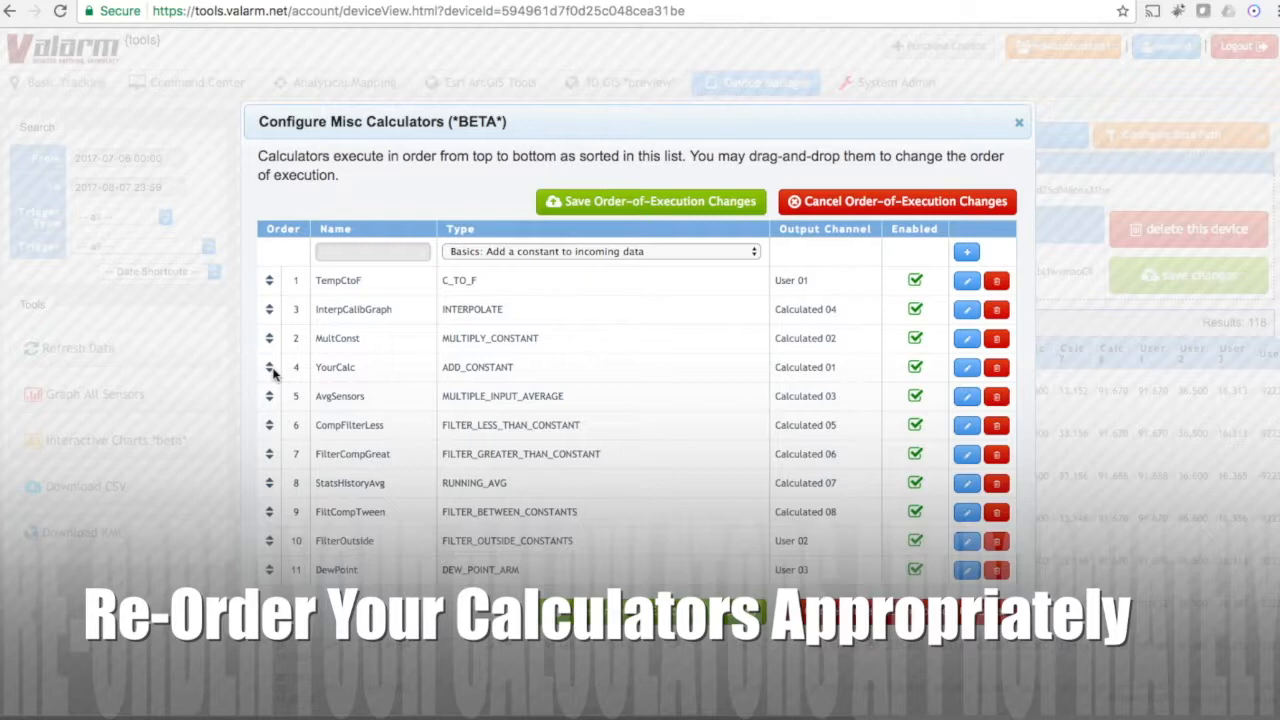
drag(269, 541, 274, 482)
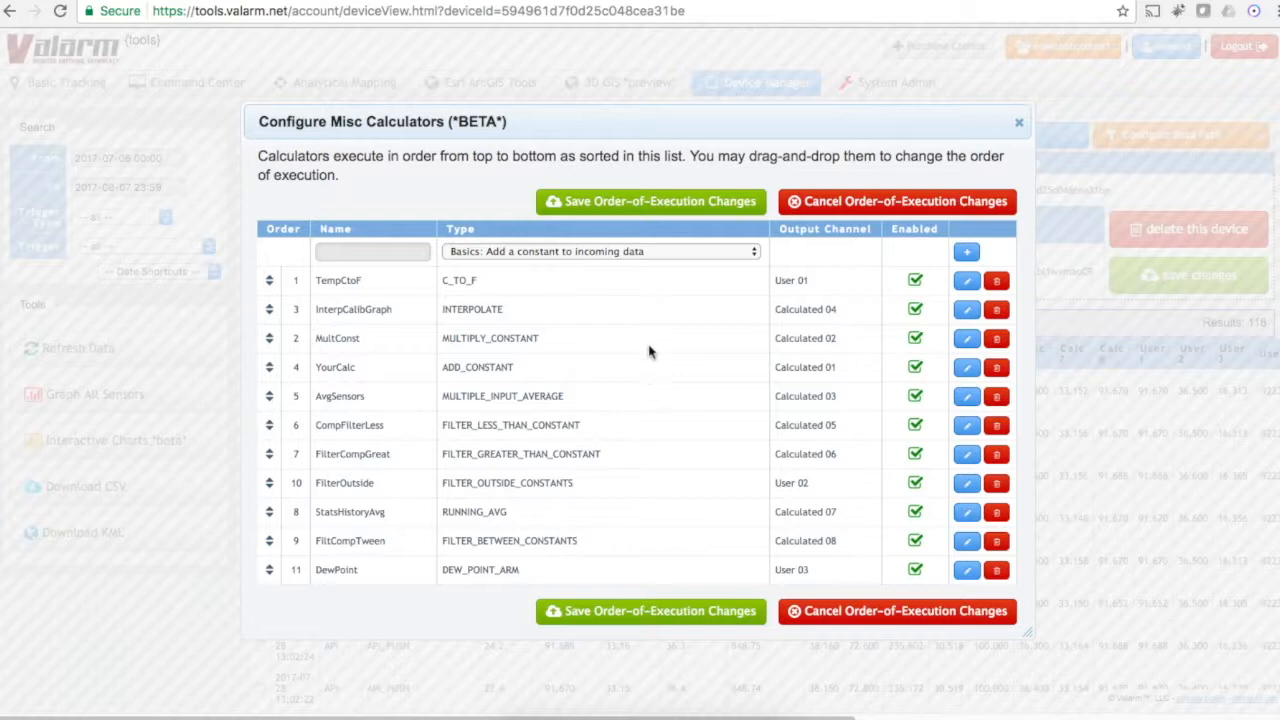
click(673, 210)
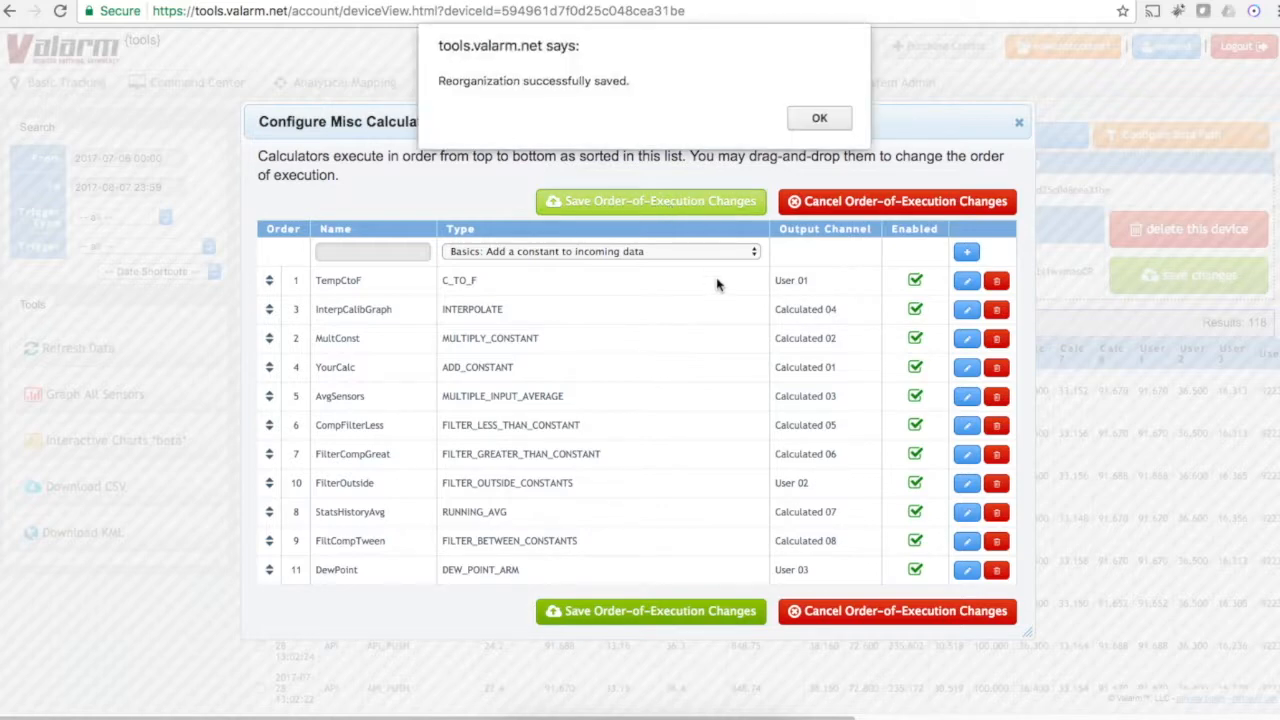
click(836, 114)
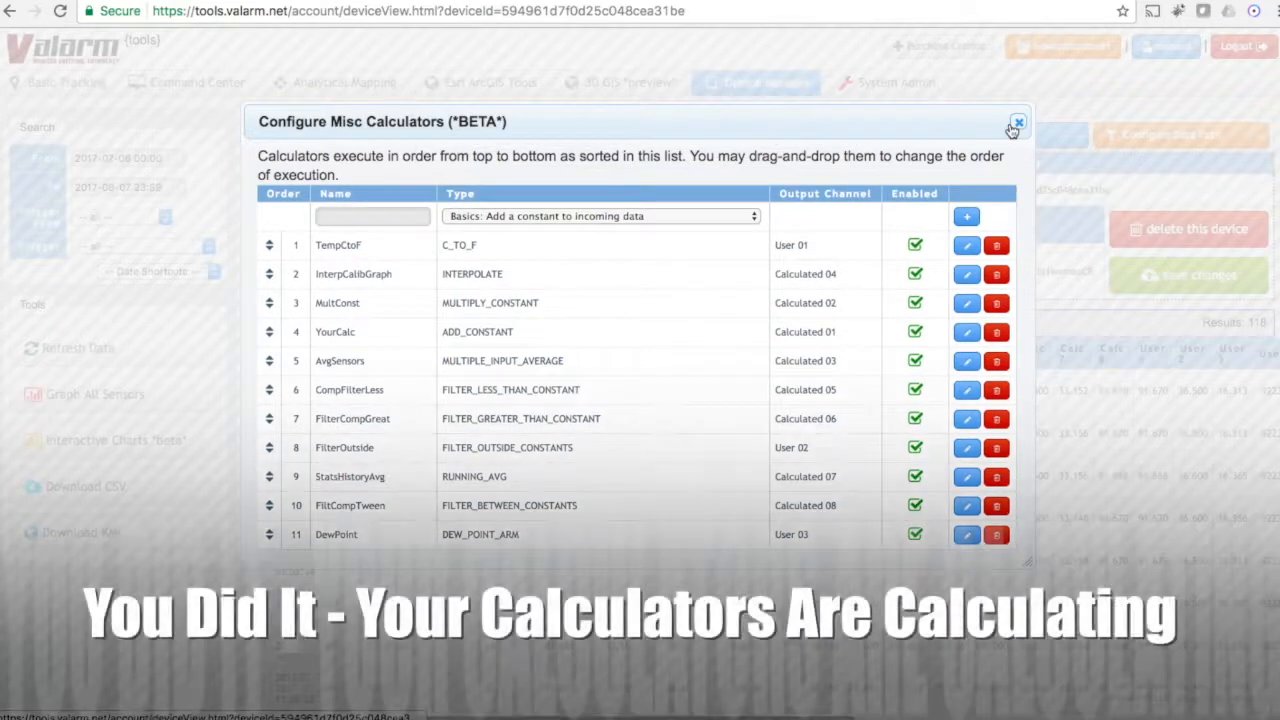
click(1016, 124)
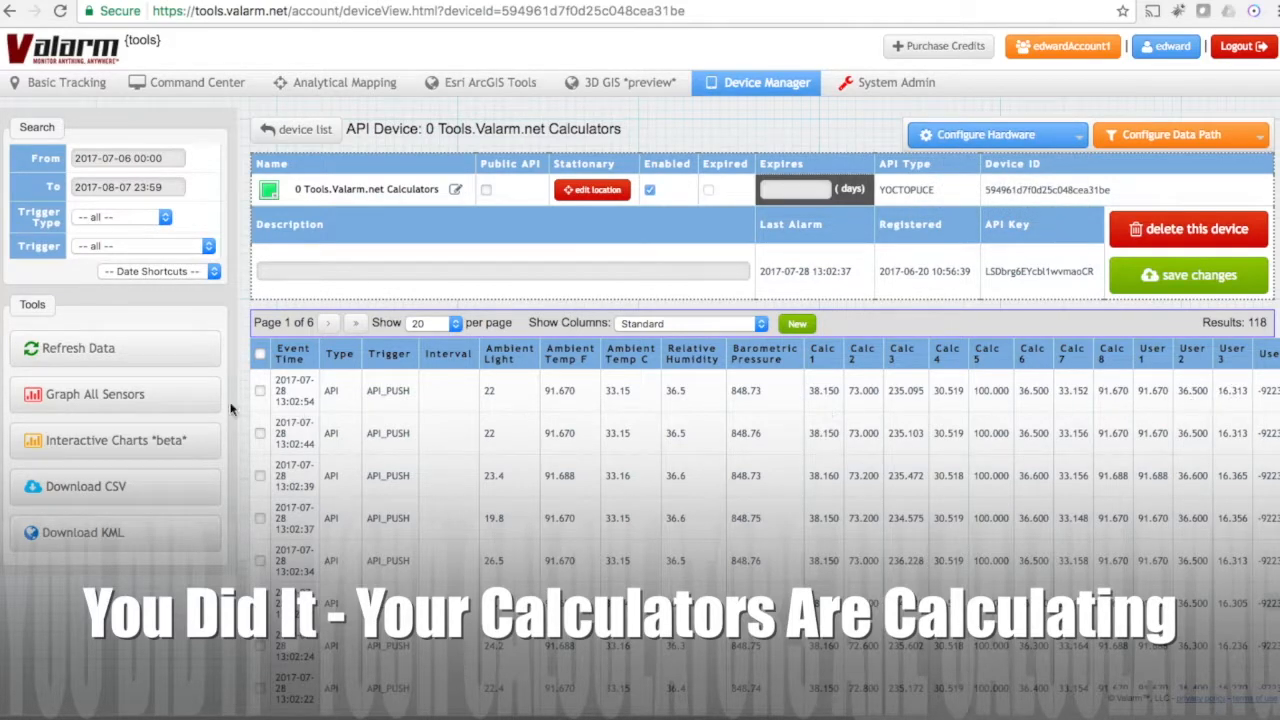
Step: View the graph of all sensors for the device, close it, and check the column display options of the data table
click(190, 405)
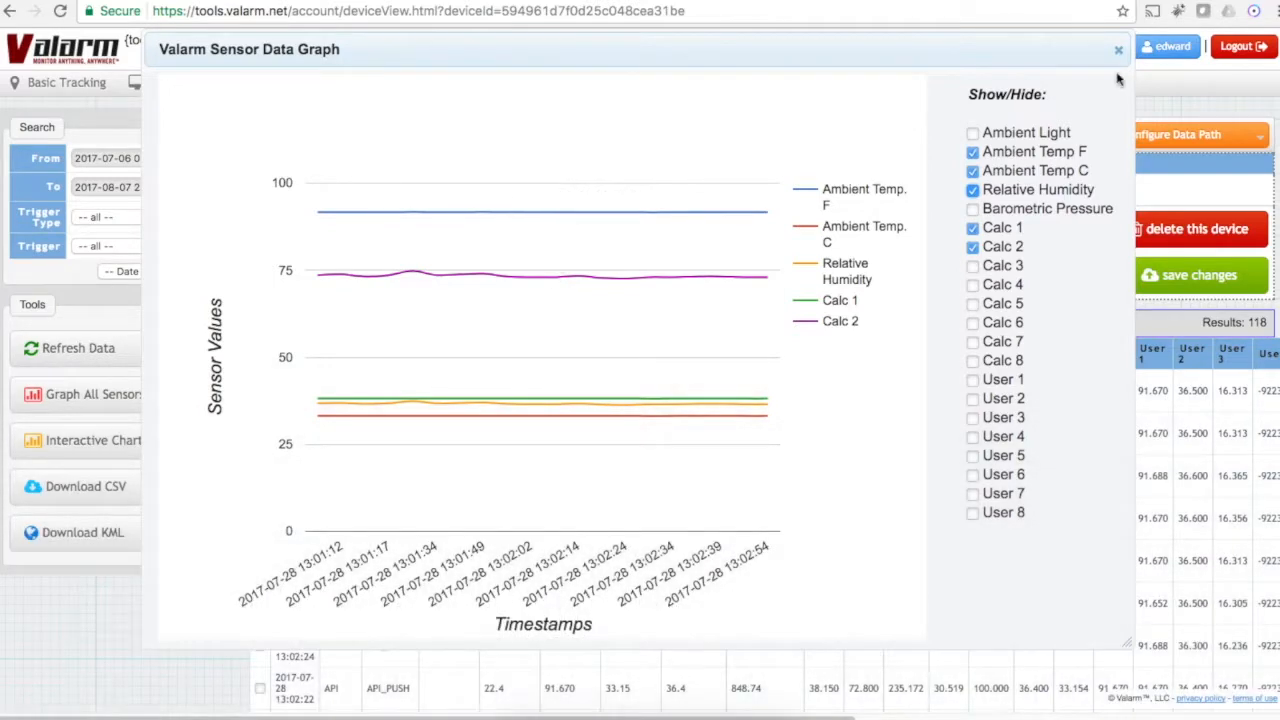
click(1118, 49)
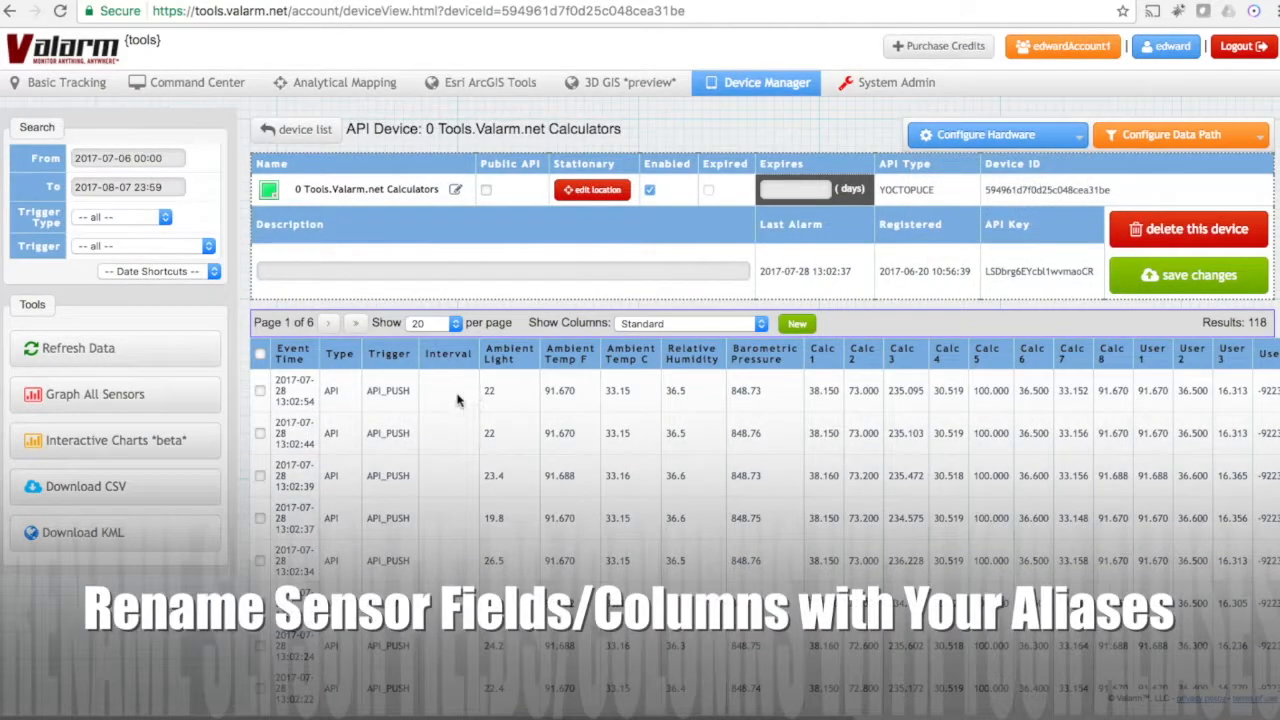
click(717, 323)
click(716, 366)
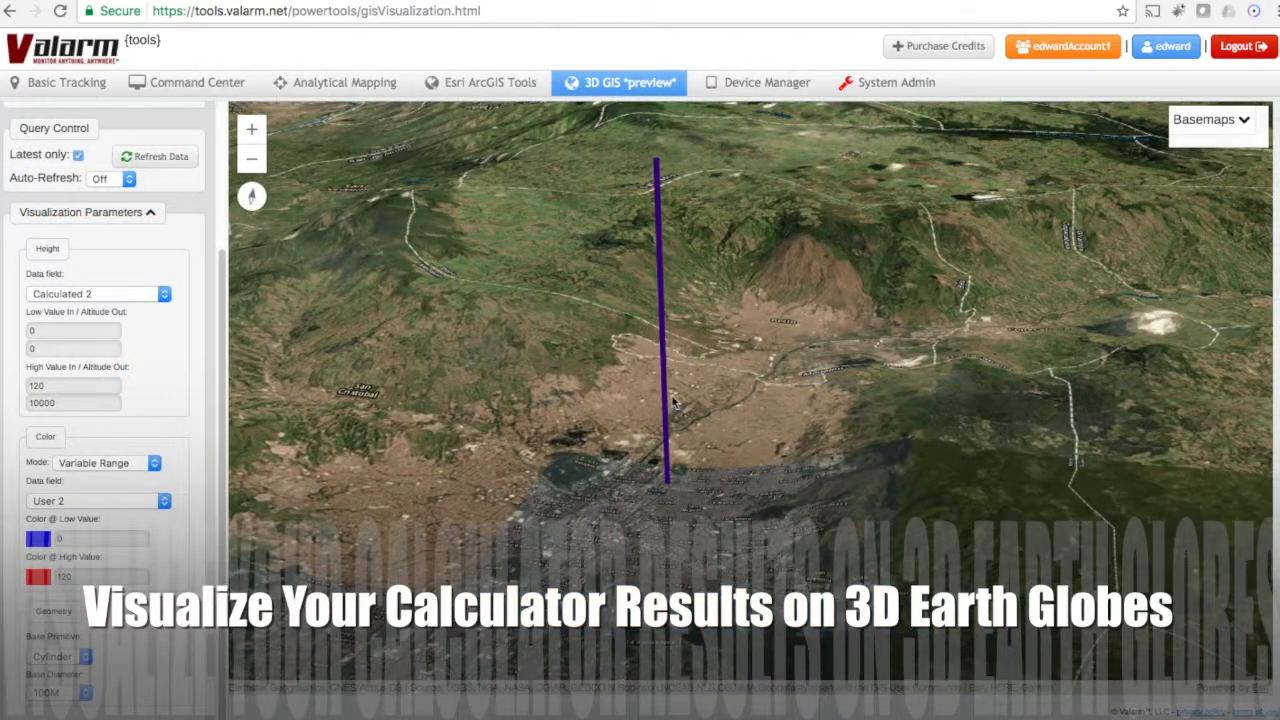
Step: Inspect the calculator device's values on the 3D globe and zoom the Esri ArcGIS map in on its location
click(669, 395)
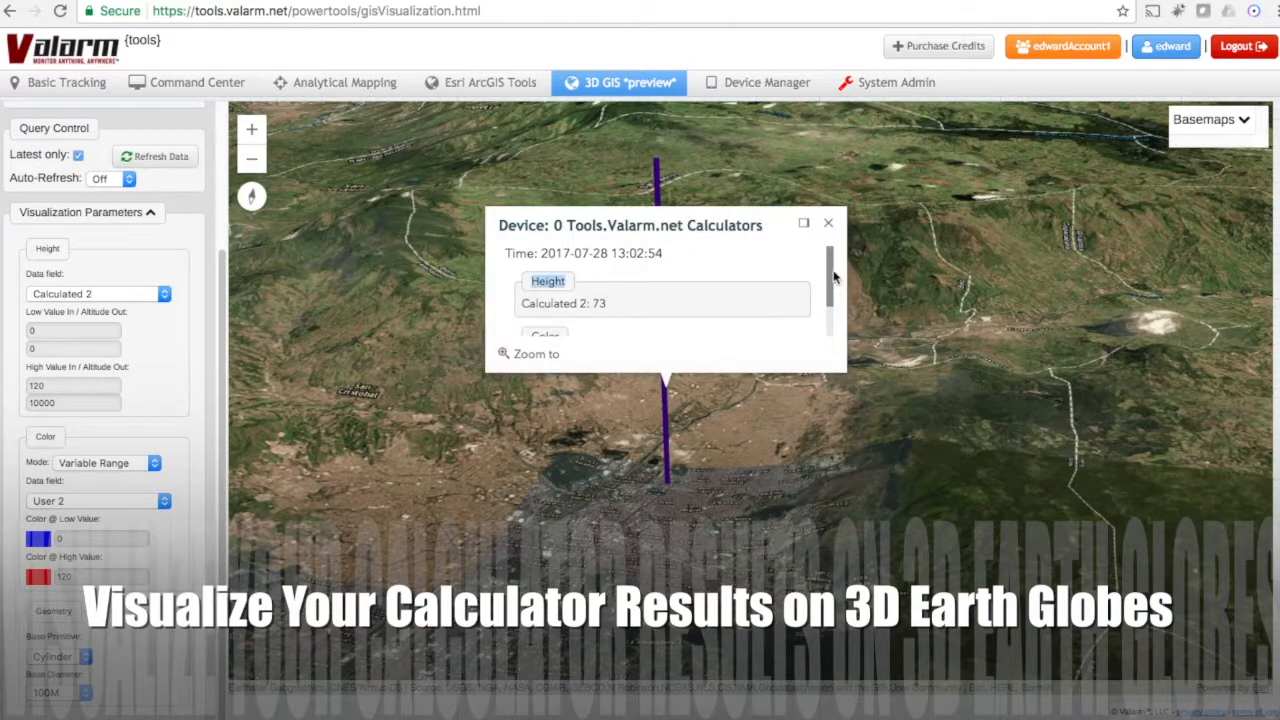
scroll(835, 275, down, 2)
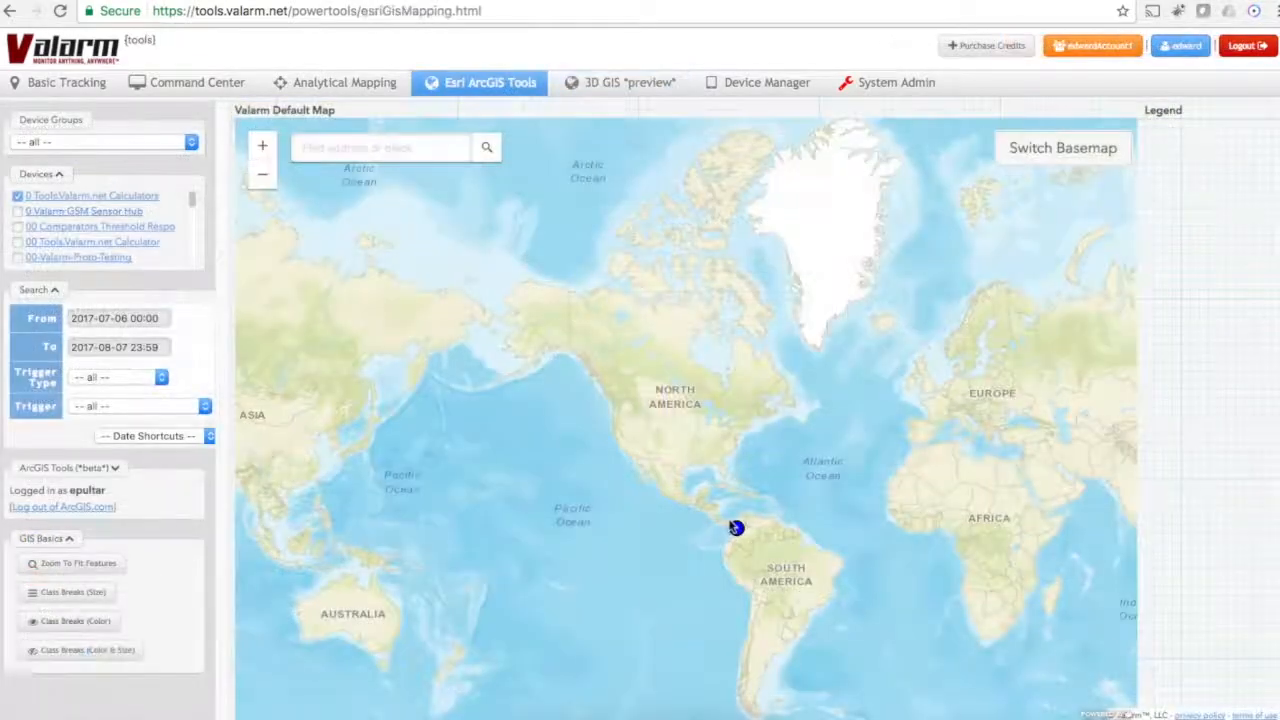
drag(727, 519, 752, 541)
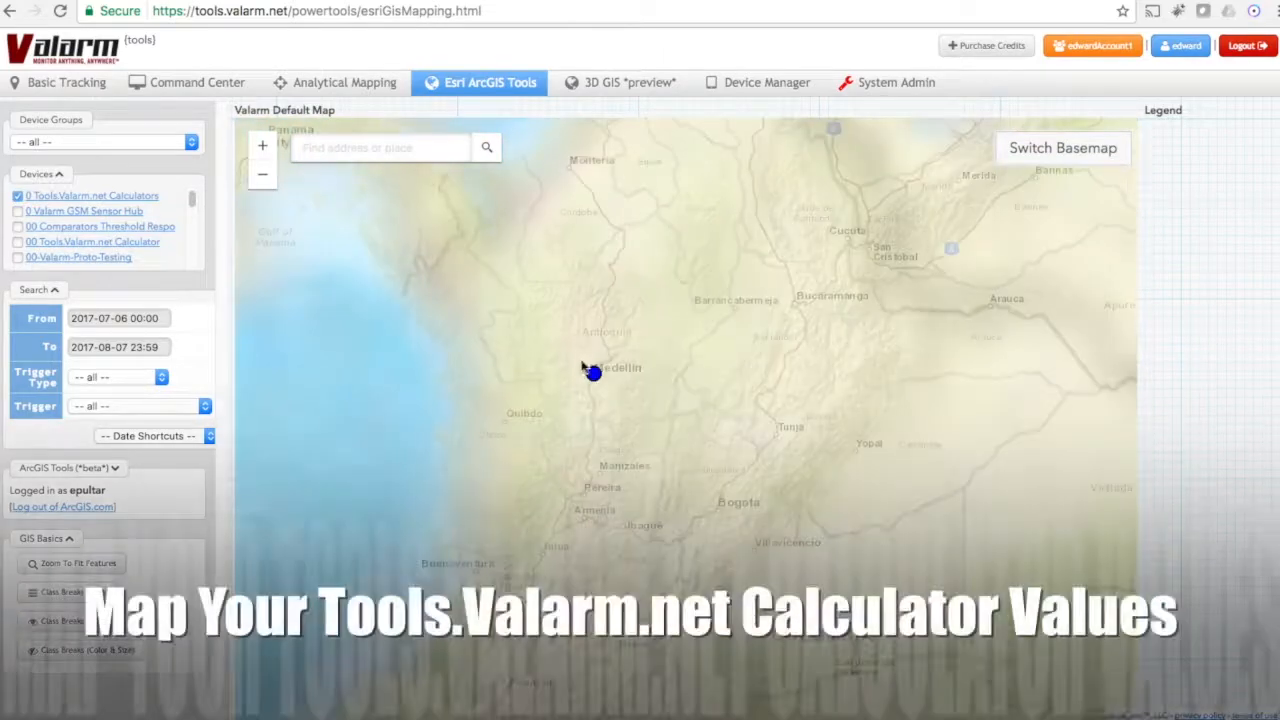
drag(578, 350, 606, 385)
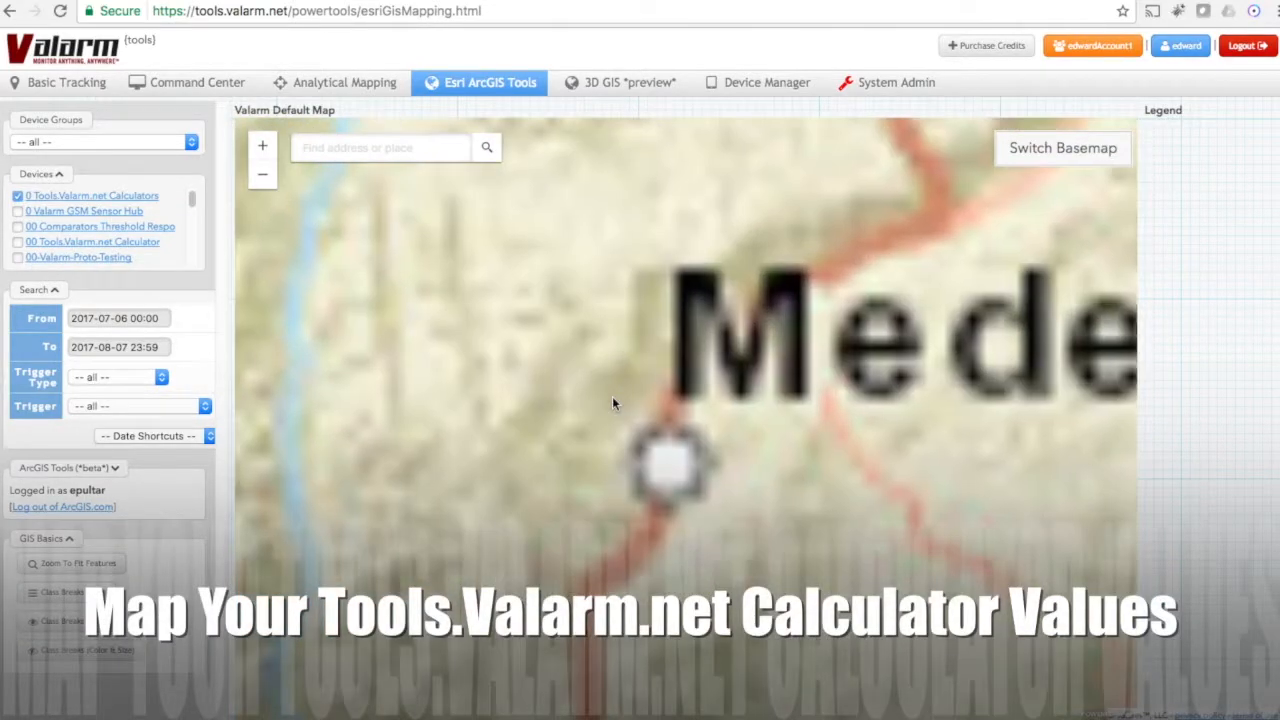
Step: Open the device point's details on the ArcGIS map and review its sensor readings and Calc 1 to Calc 8 values
drag(659, 422, 677, 441)
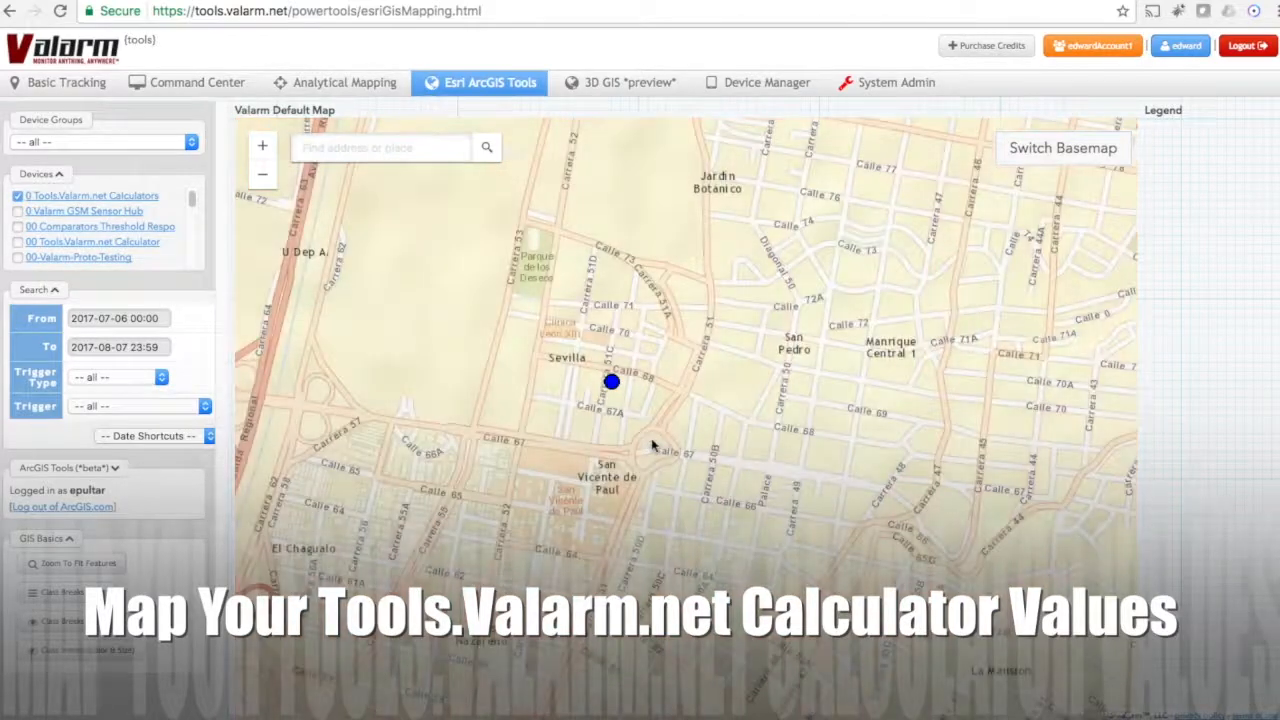
drag(624, 383, 666, 365)
click(664, 366)
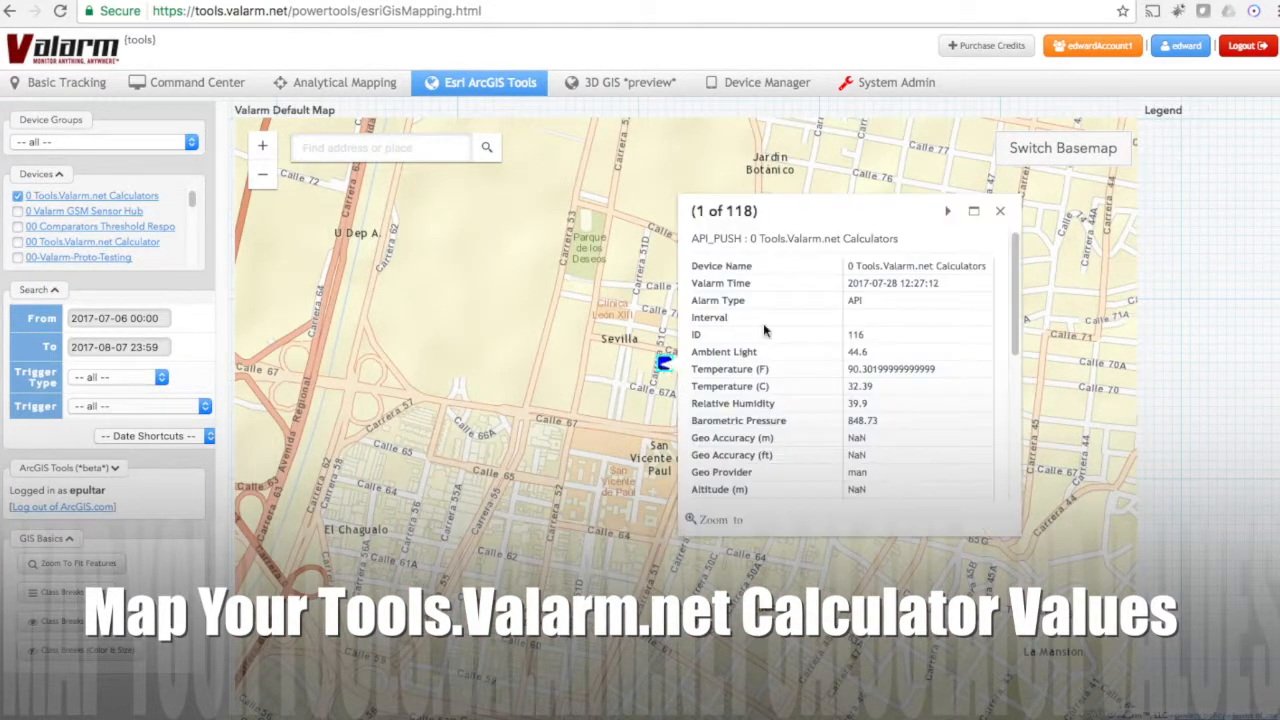
drag(1014, 267, 848, 312)
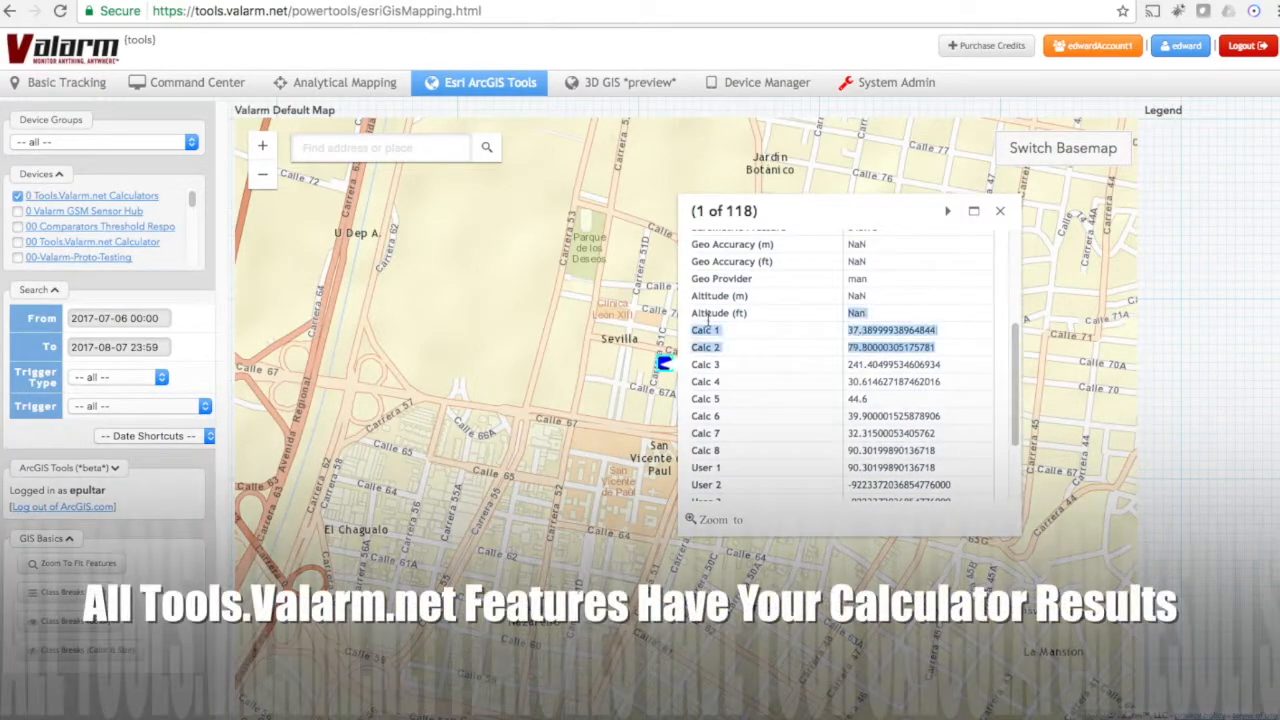
click(881, 399)
scroll(886, 376, up, 5)
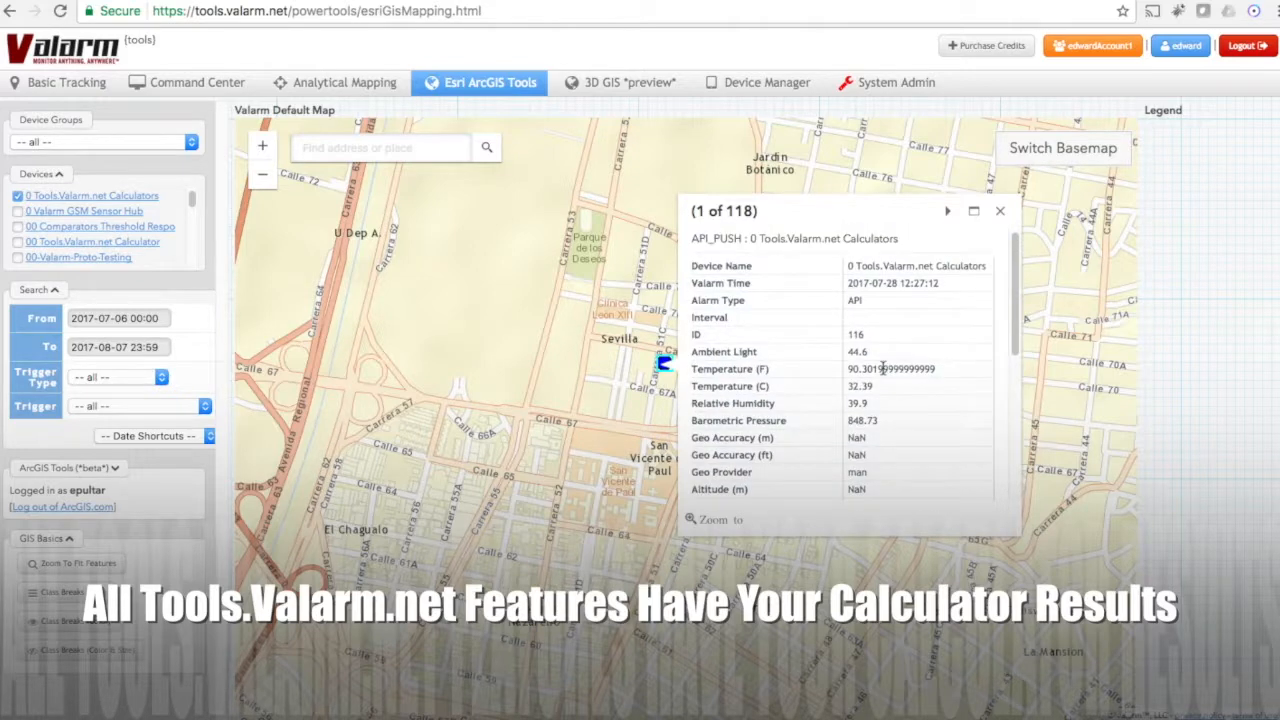
Step: Try the Topographic basemap, switch the map to Imagery with Labels, and close the basemap gallery
click(1044, 166)
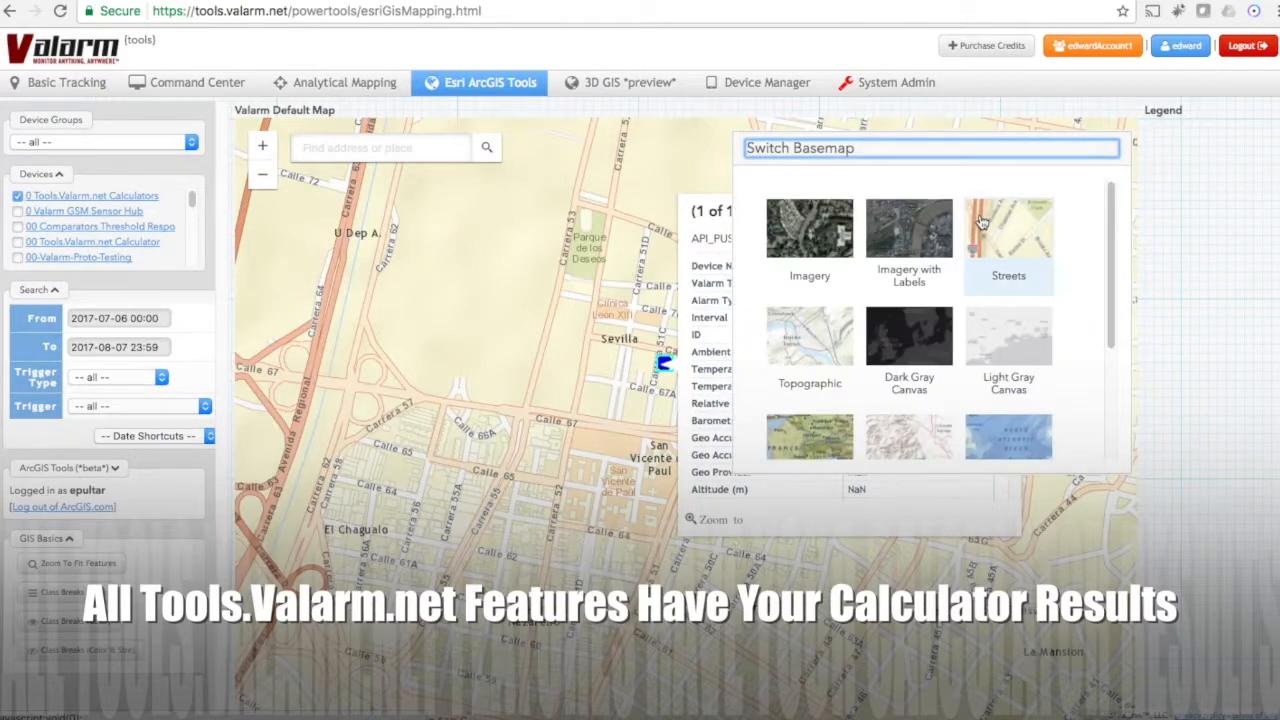
click(792, 358)
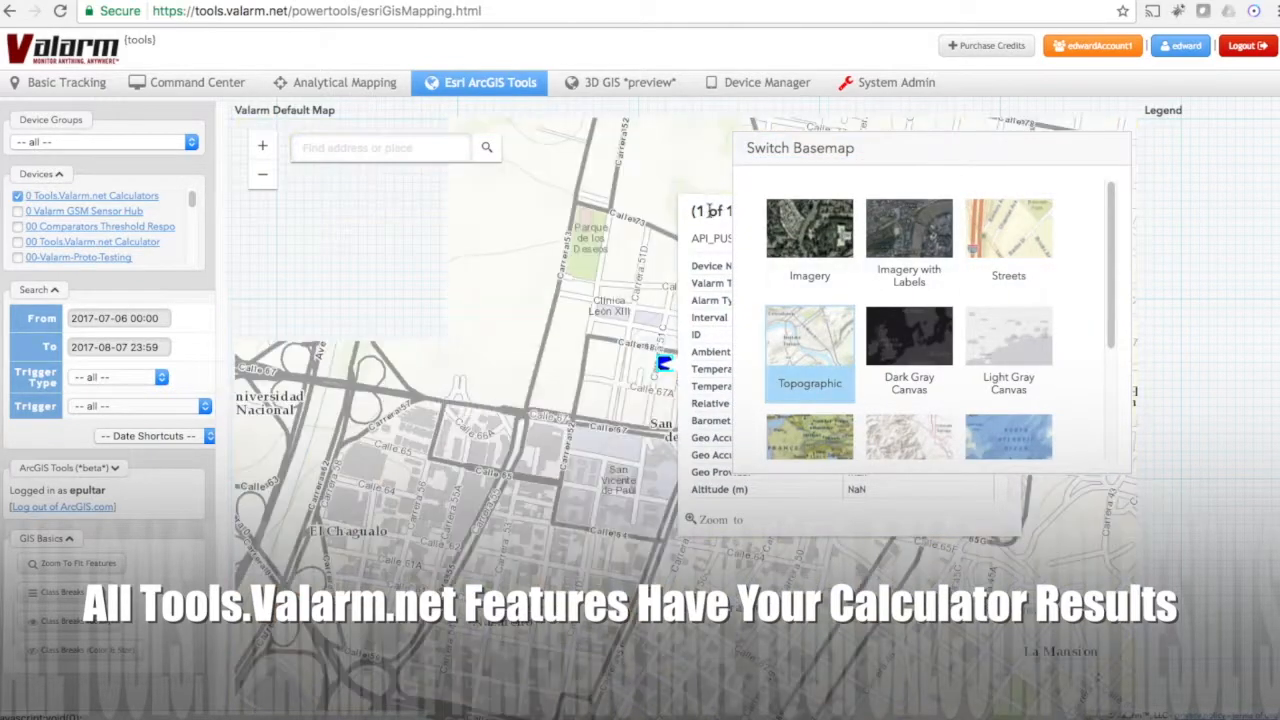
click(905, 247)
click(955, 155)
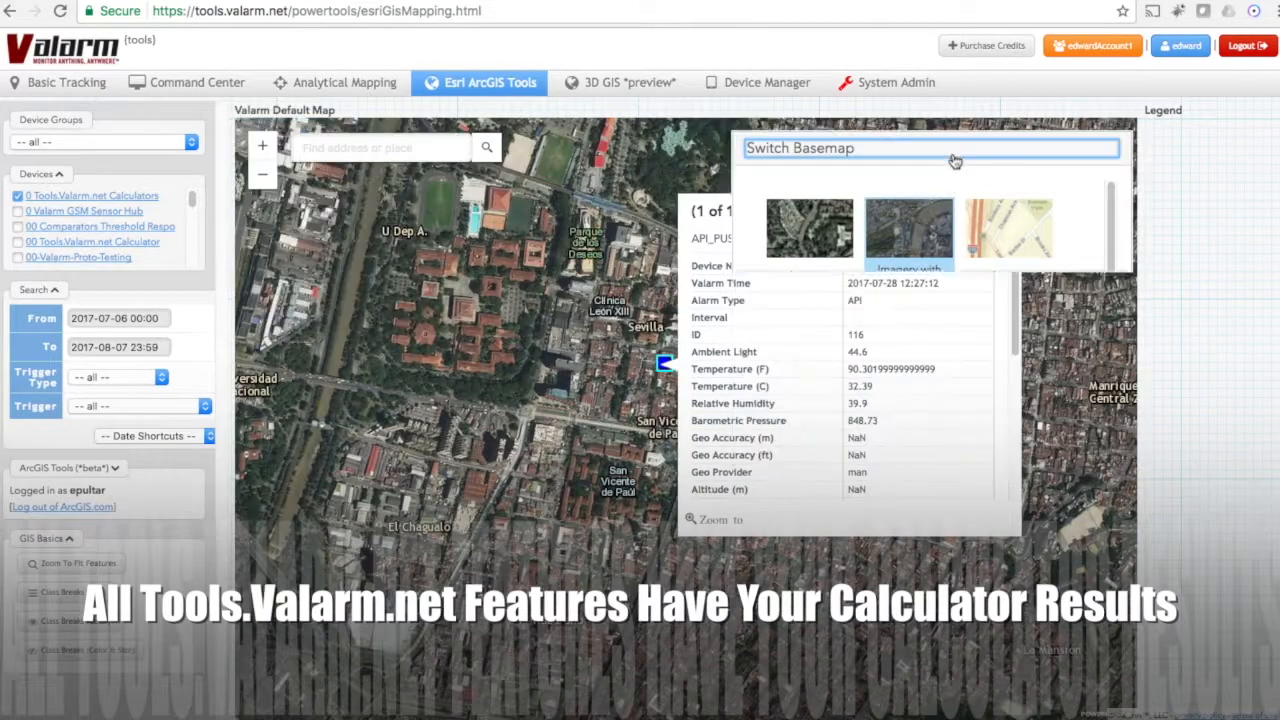